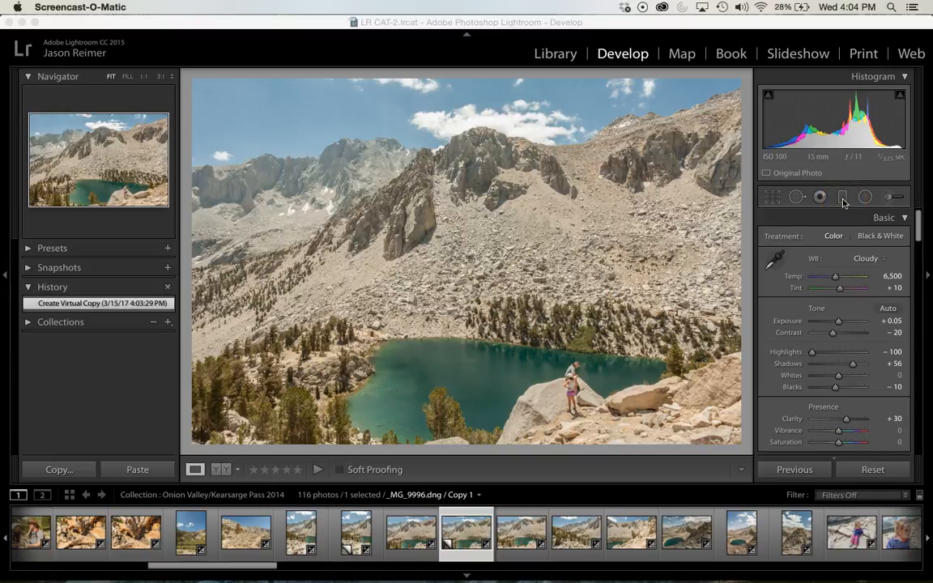
Crop the photo inward from its right edge, and adjust the crop frame outward from its upper-right corner
left_click(771, 198)
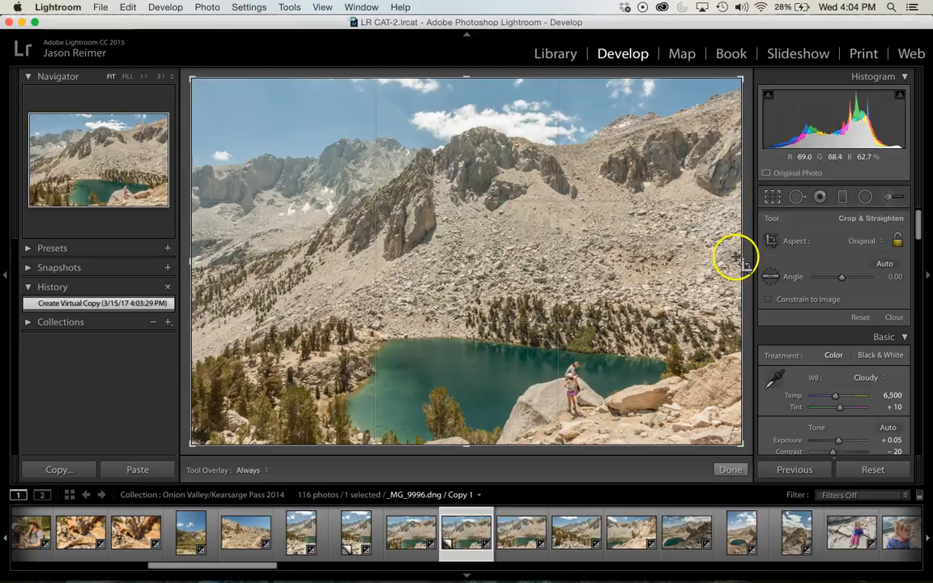
left_click_drag(740, 264, 692, 263)
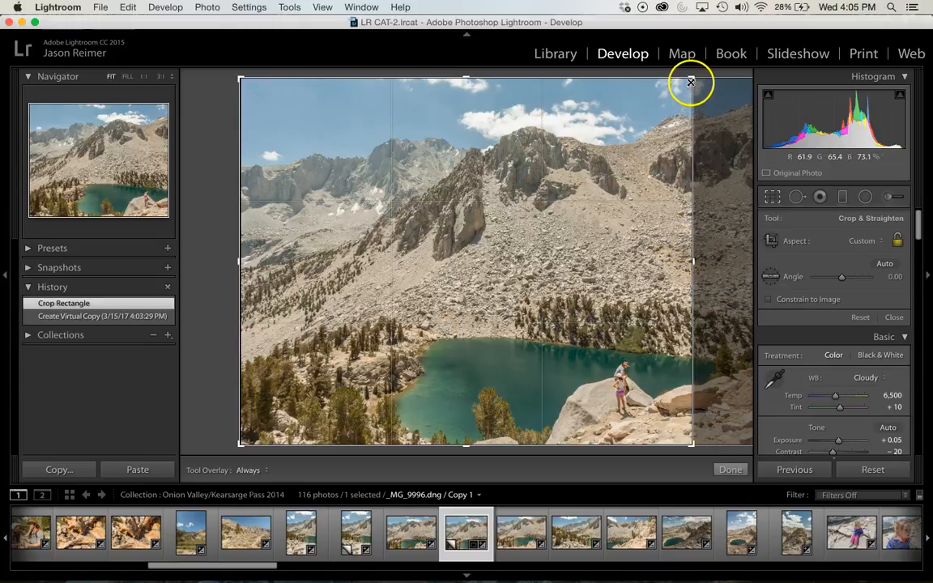
left_click_drag(690, 87, 732, 84)
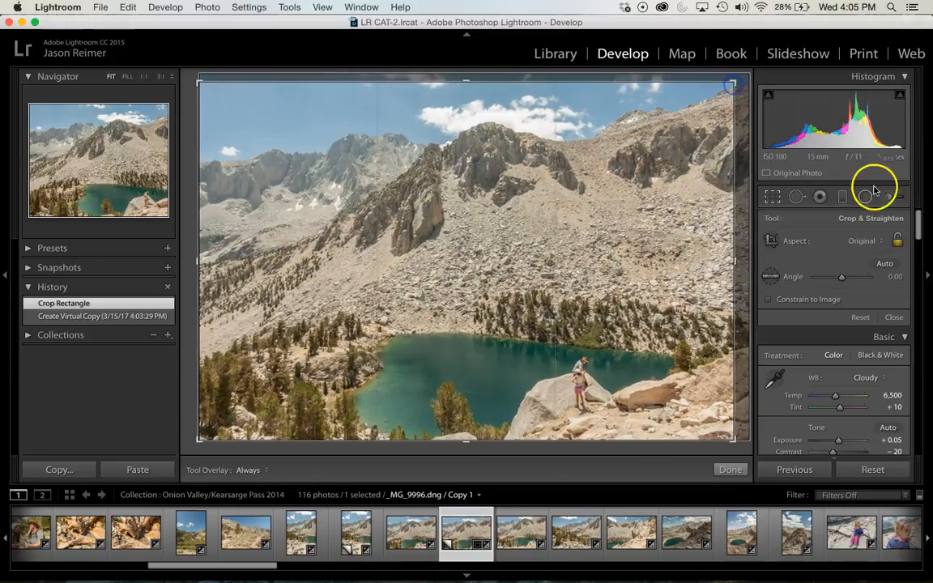
Try the 4 x 5 / 8 x 10, 1 x 1 and 16 x 10 crop aspects, and return to Original
left_click(865, 241)
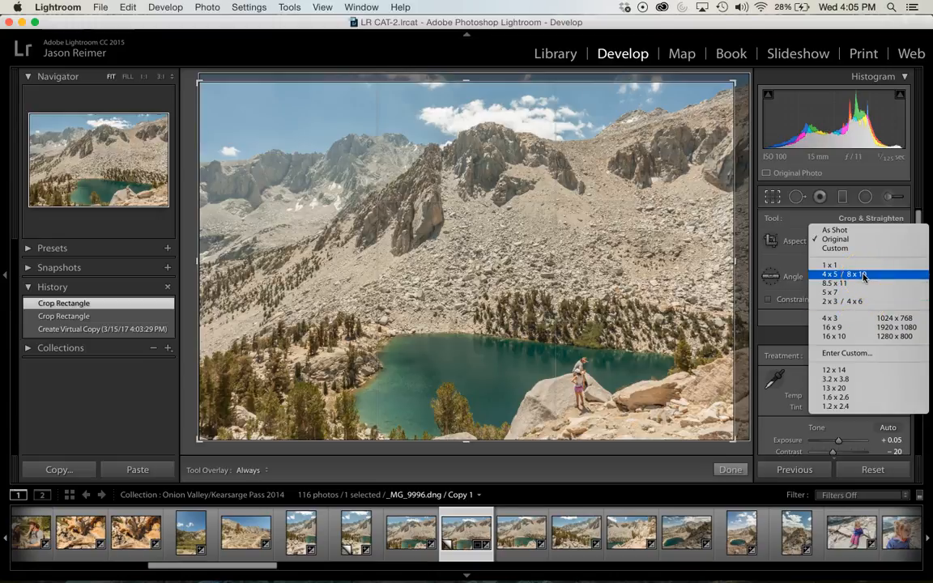
left_click(864, 276)
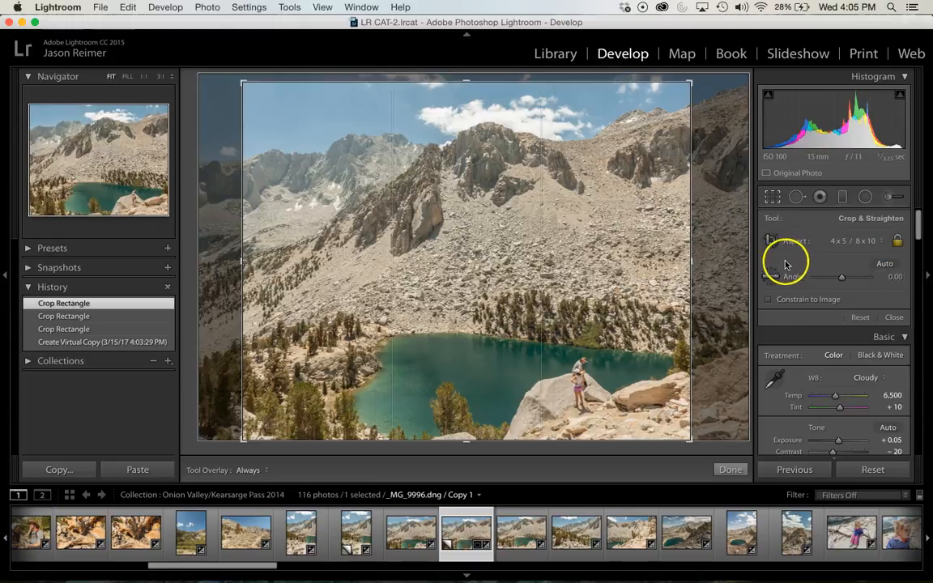
left_click(861, 241)
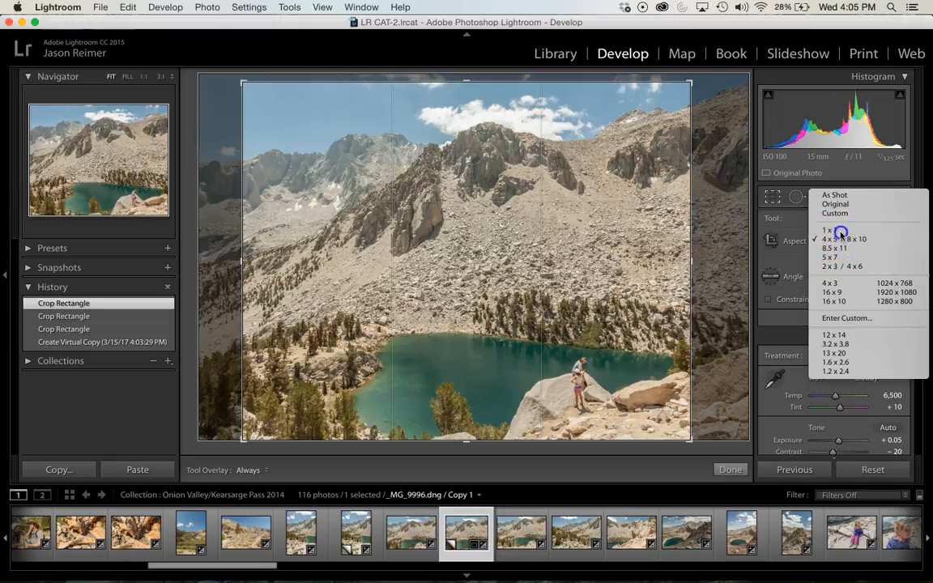
left_click(834, 231)
left_click(875, 243)
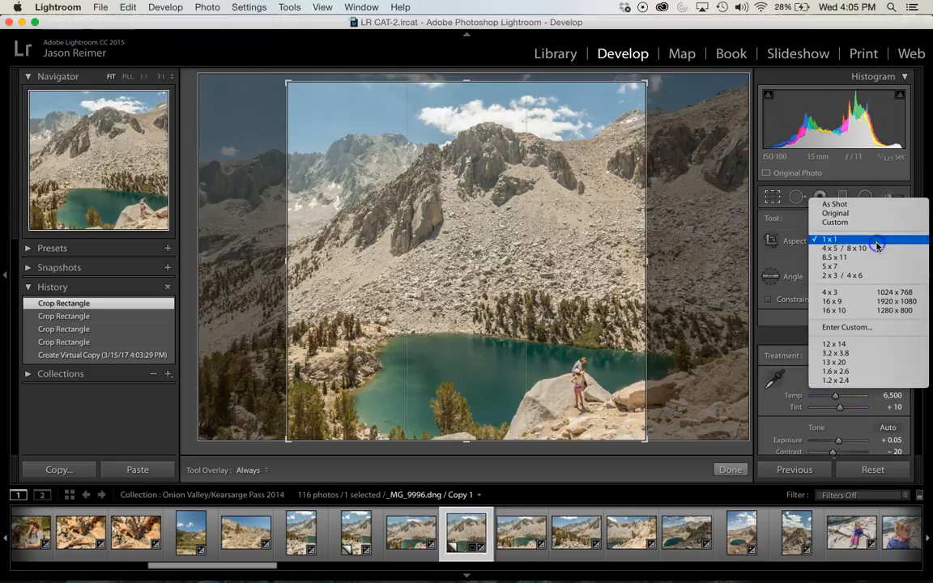
left_click(835, 310)
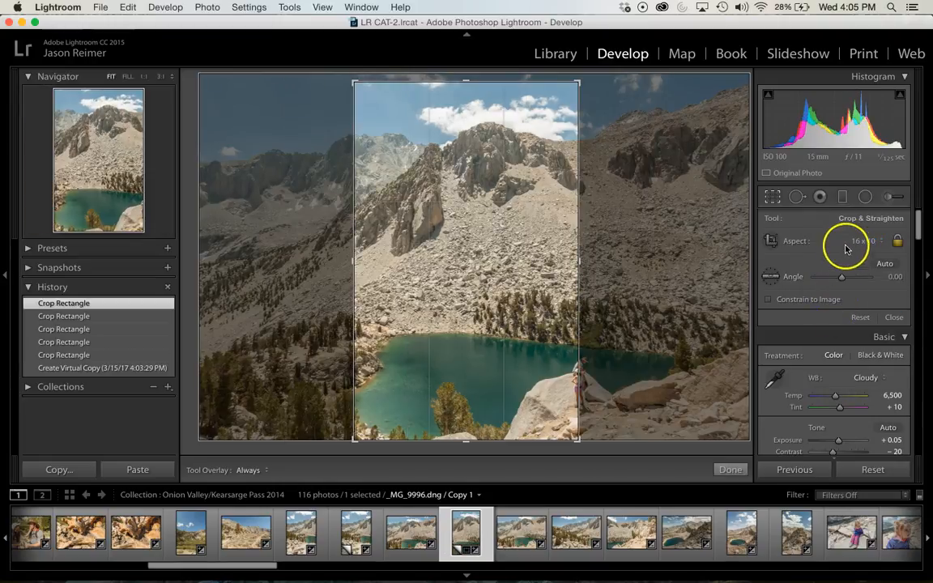
left_click(867, 242)
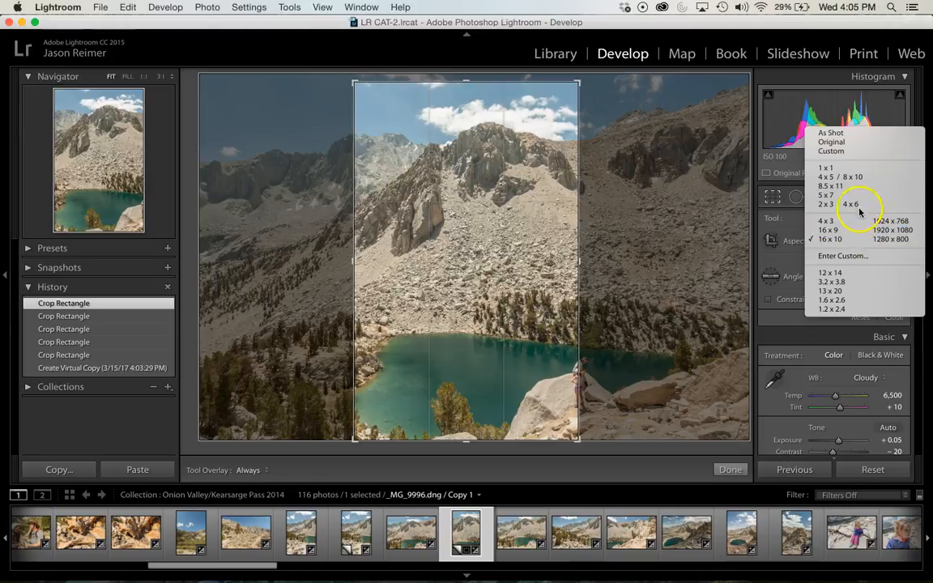
left_click(834, 142)
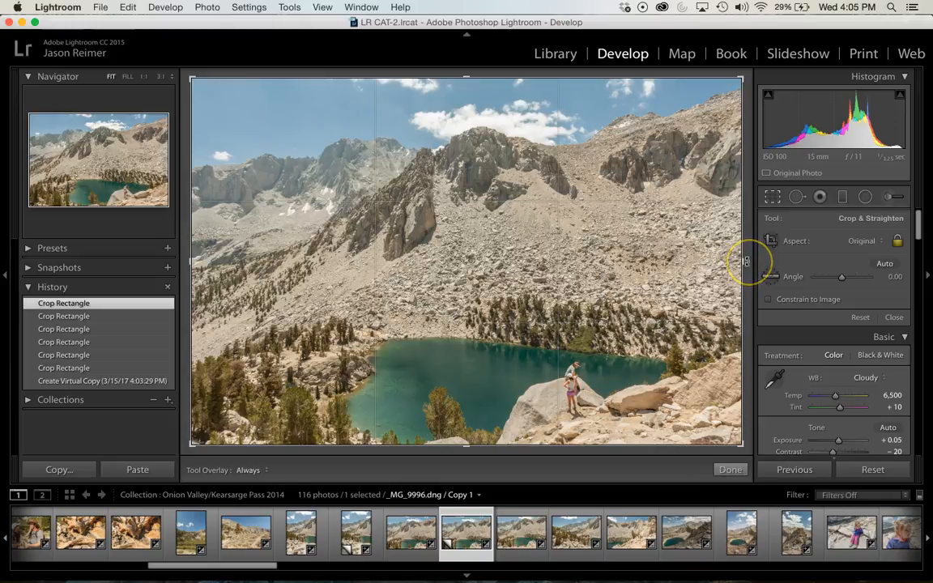
Rotate the crop to an angle of 0.17, and restore the photo to its Create Virtual Copy history state
left_click_drag(746, 261, 746, 261)
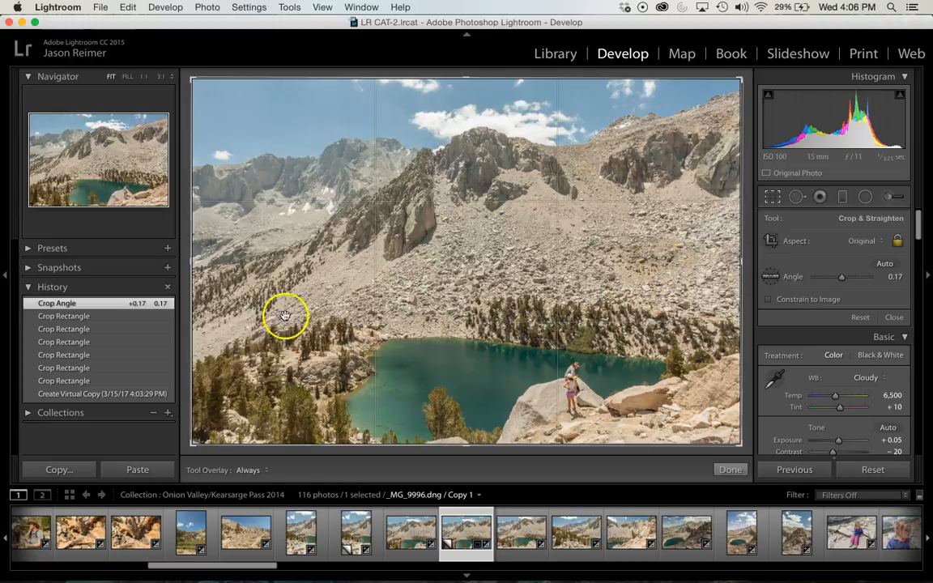
left_click(67, 394)
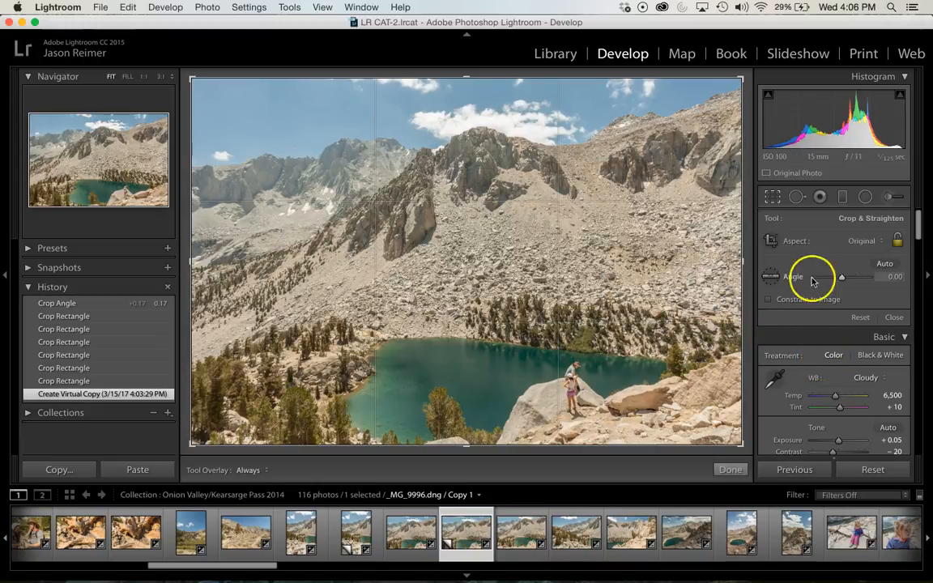
Reduce the Spot Removal brush size to 57 and close the tool
left_click(797, 199)
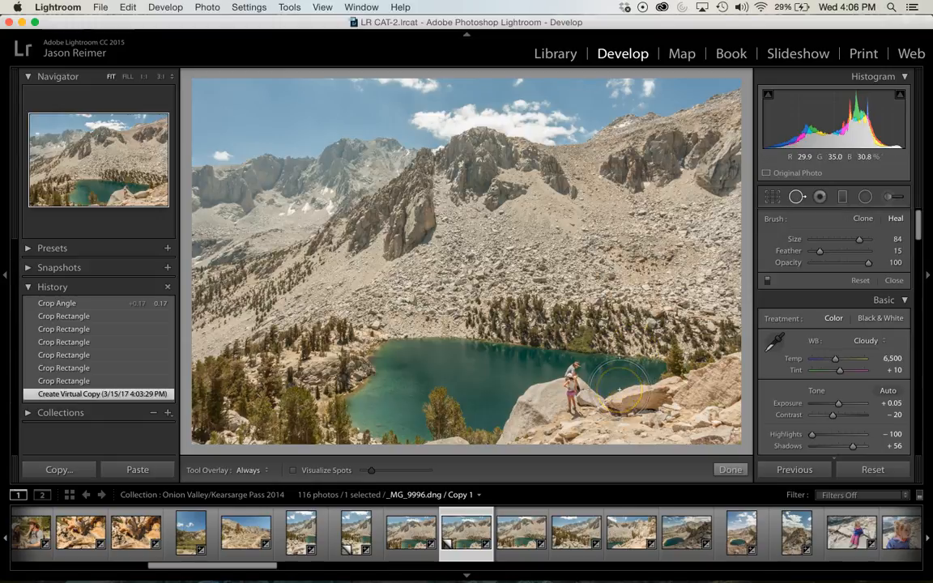
scroll(619, 390, "down", 1)
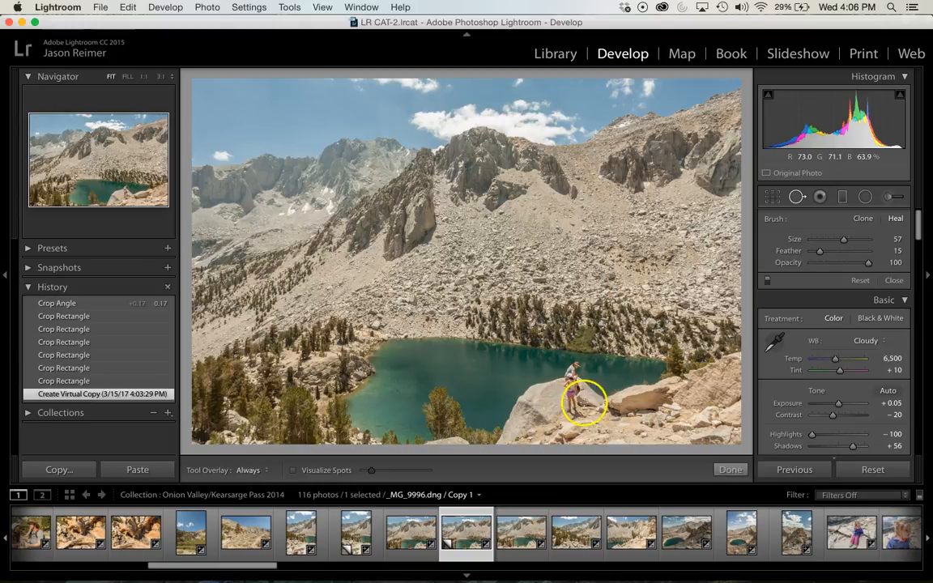
left_click(727, 470)
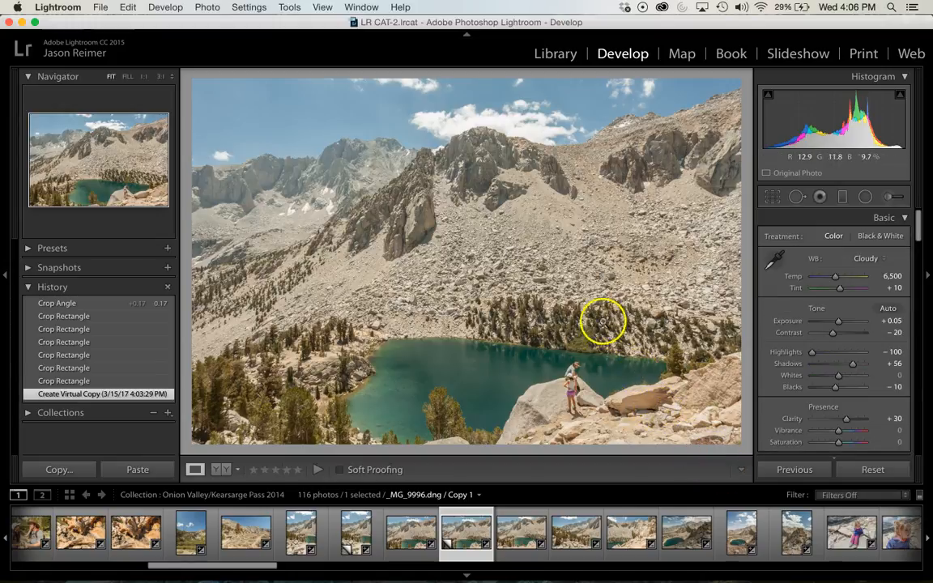
Set up Spot Removal in Clone mode with a brush size of 38, viewing the two people by the lake at 1:1
left_click(587, 403)
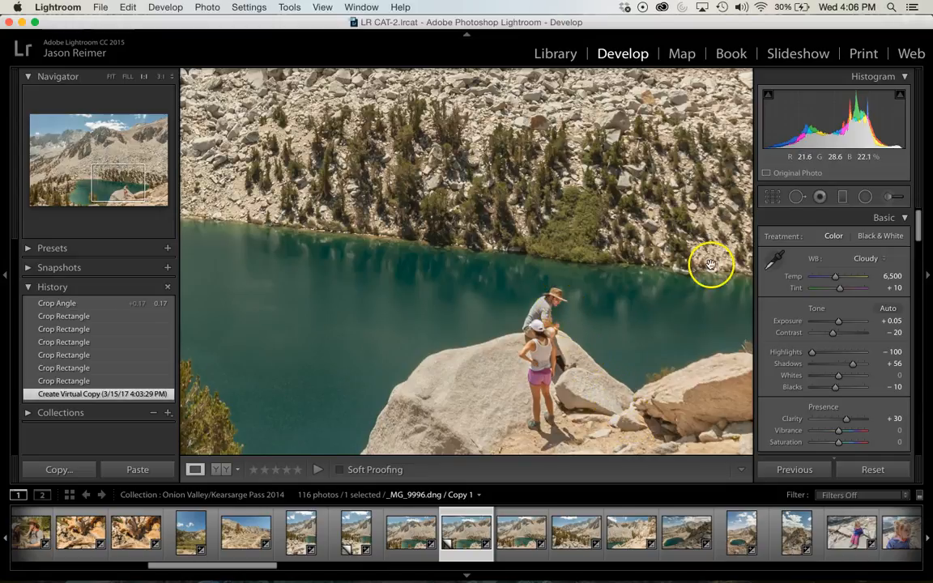
left_click(793, 200)
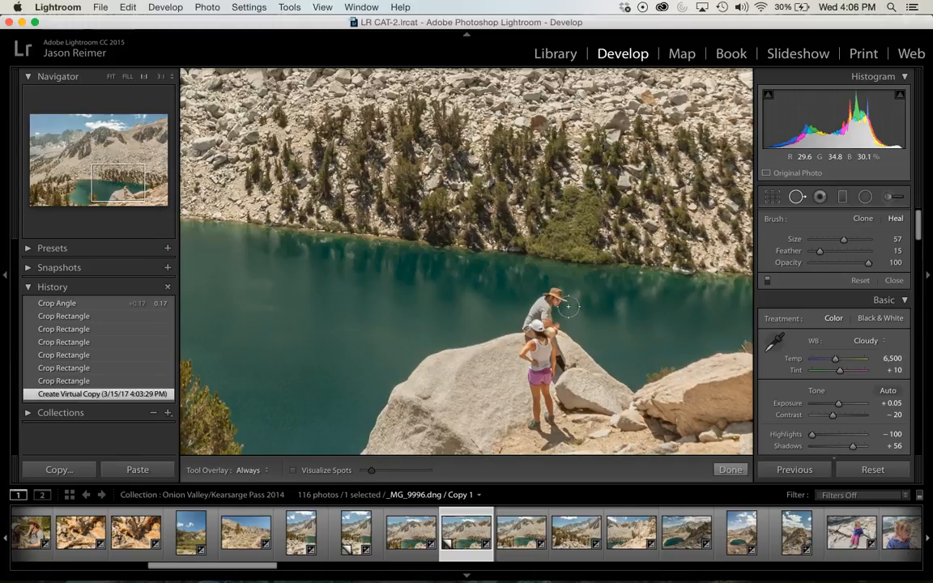
left_click_drag(837, 240, 832, 241)
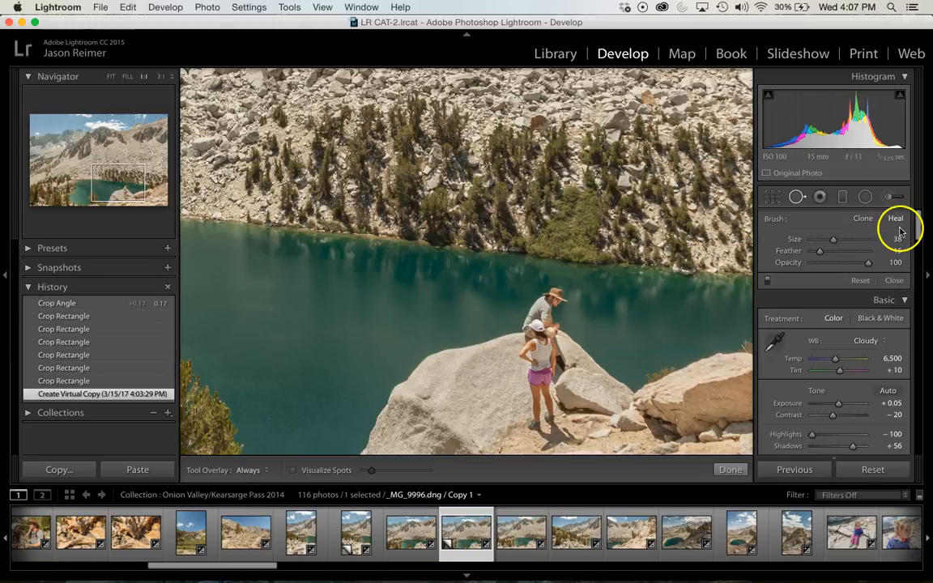
left_click(863, 218)
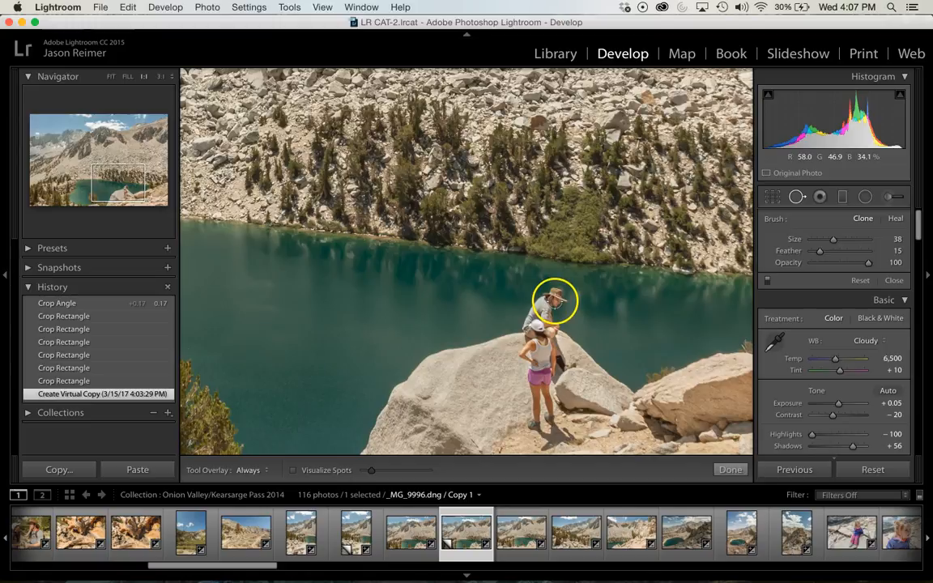
Try cloning a patch of the small boulder over the face of the person in the hat, and delete that spot
left_click(554, 301)
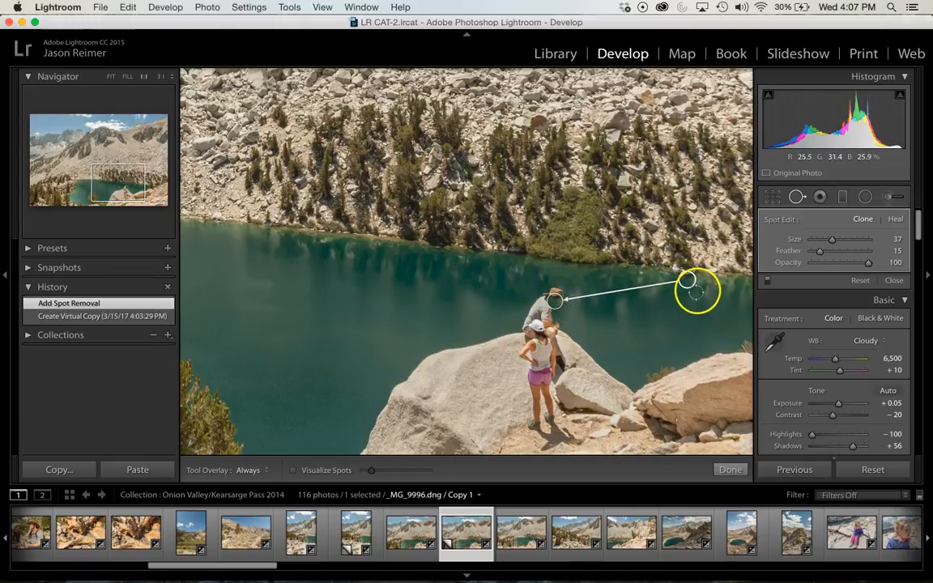
left_click_drag(687, 281, 602, 393)
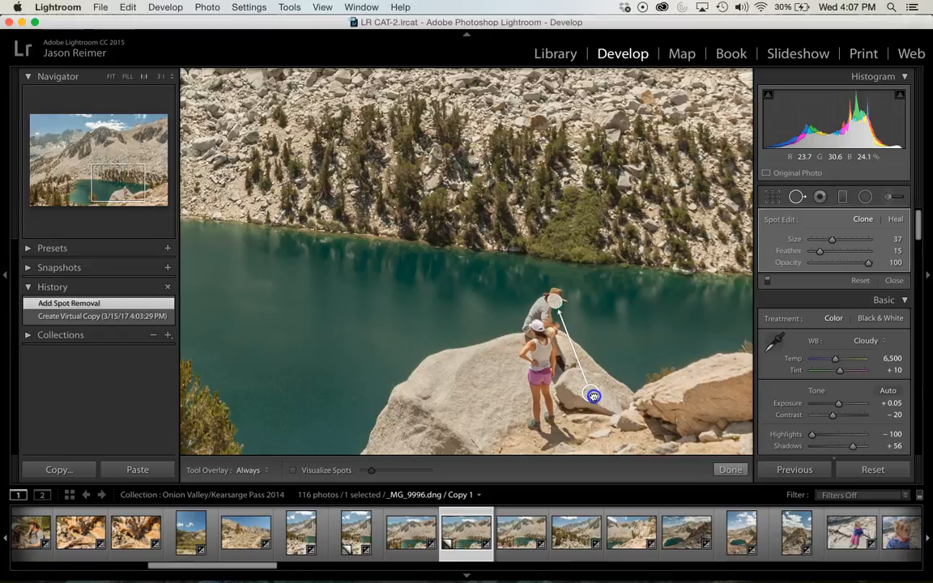
mouse_move(593, 396)
left_mouse_down()
mouse_move(588, 381)
mouse_move(544, 354)
mouse_move(537, 329)
mouse_move(468, 356)
mouse_move(499, 208)
mouse_move(488, 280)
mouse_move(500, 380)
mouse_move(537, 316)
mouse_move(570, 321)
mouse_move(556, 304)
left_mouse_up()
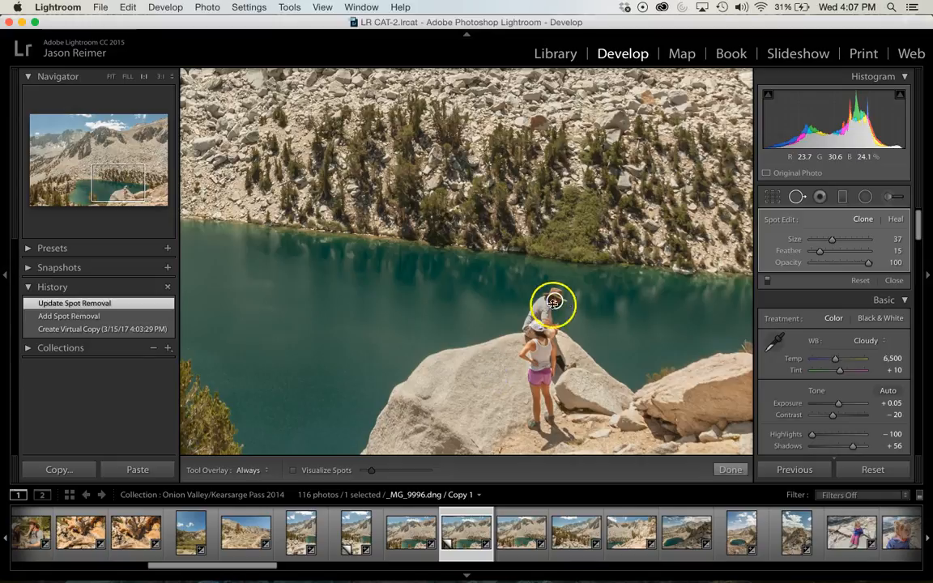
right_click(550, 302)
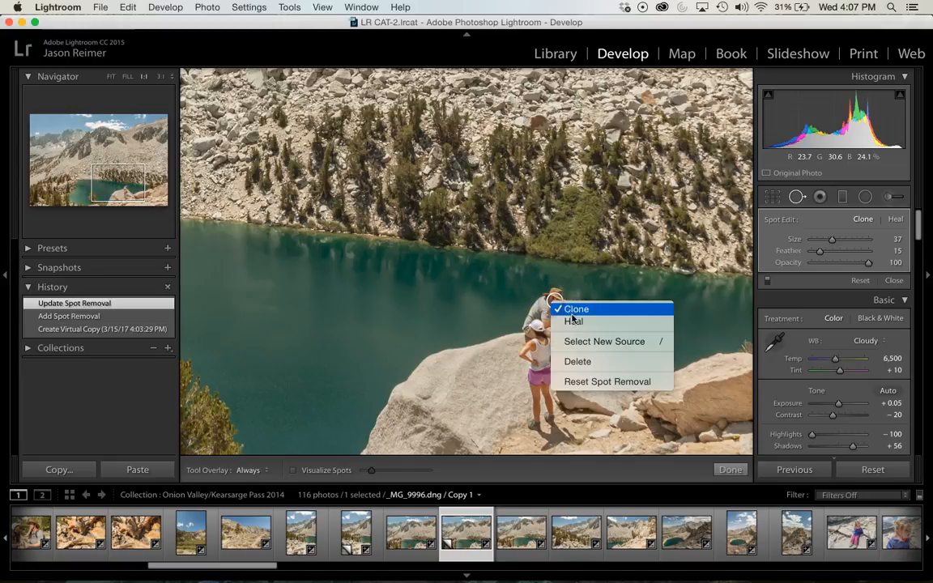
left_click(579, 361)
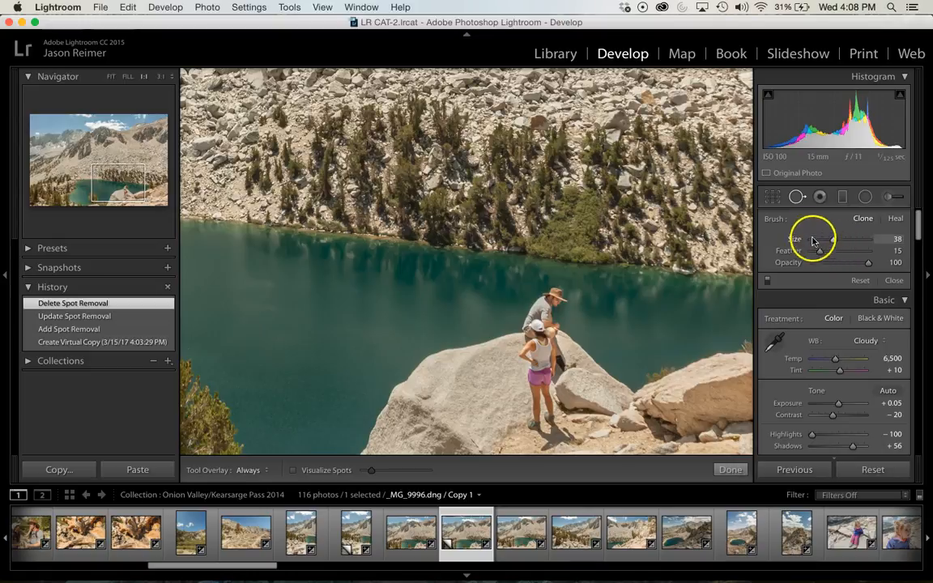
Look through the Red Eye Correction, Graduated Filter, Radial Filter and Adjustment Brush options, and close the tools
left_click(820, 196)
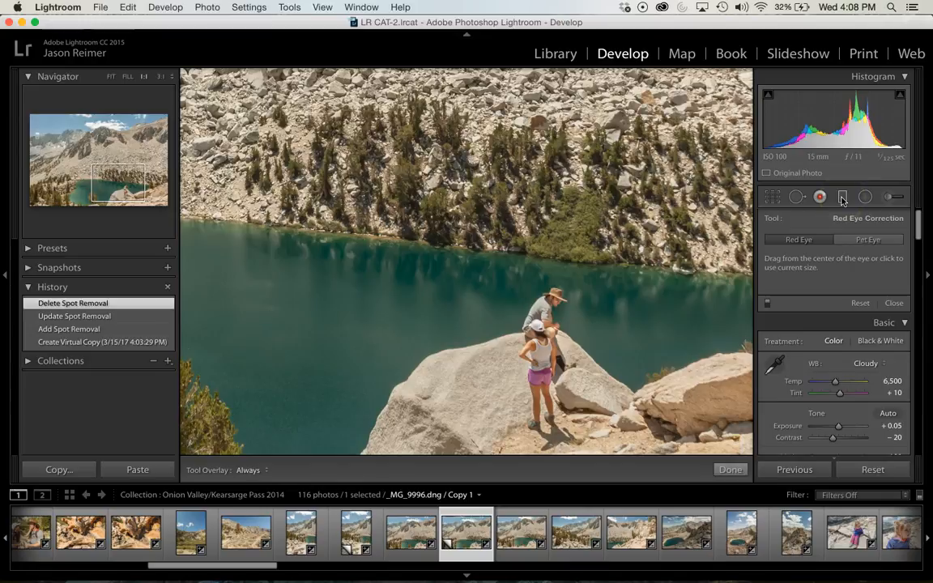
left_click(842, 198)
left_click(865, 200)
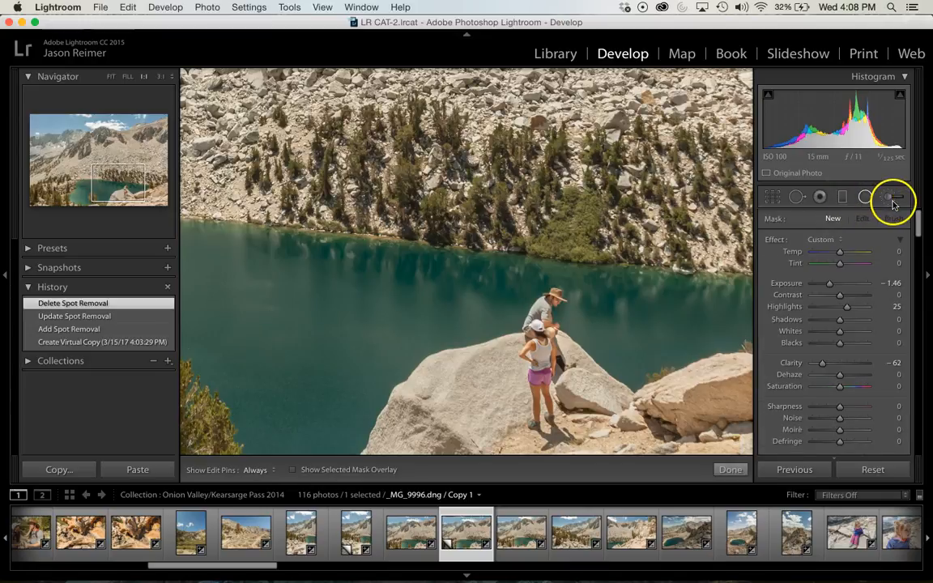
left_click(866, 206)
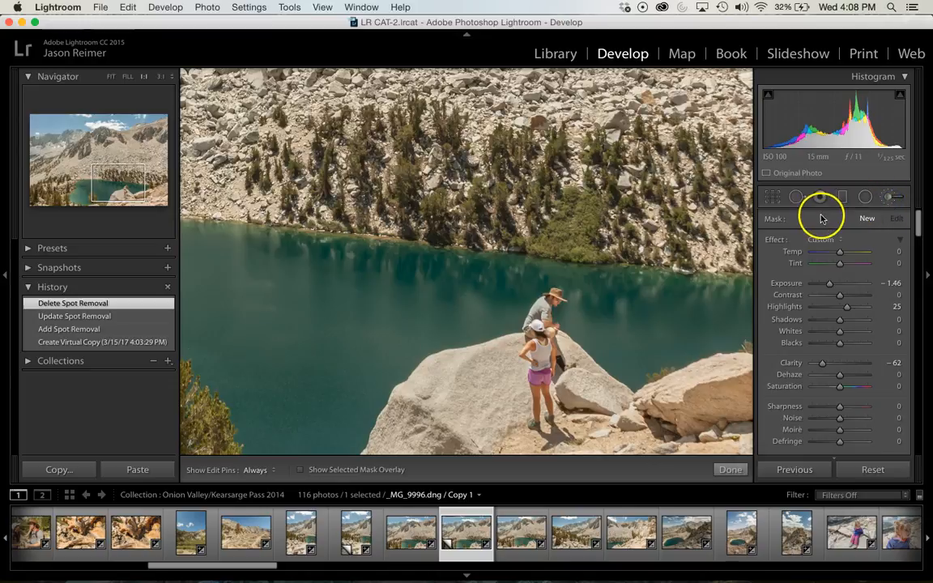
left_click(731, 470)
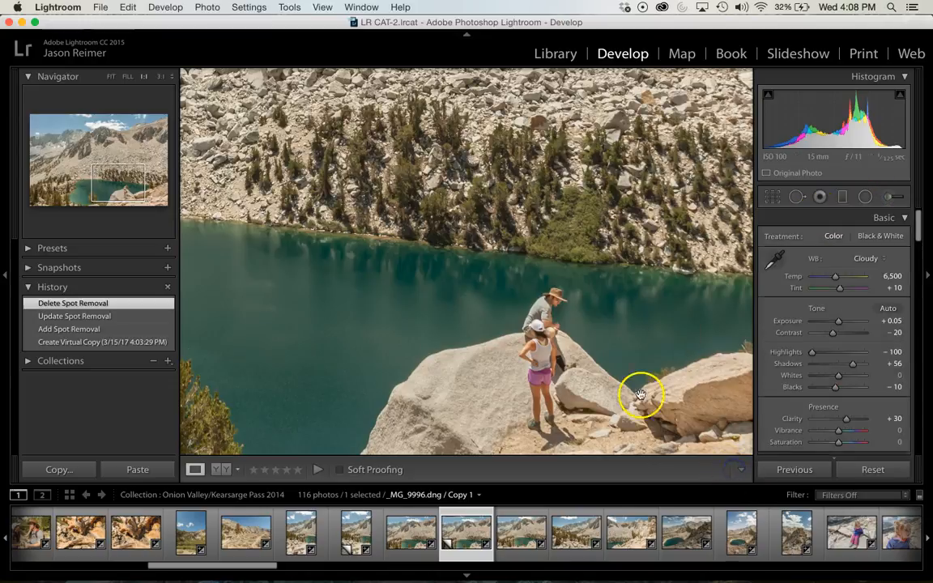
Prepare a new Graduated Filter on the whole photo with Clarity reset to 0
left_click(541, 246)
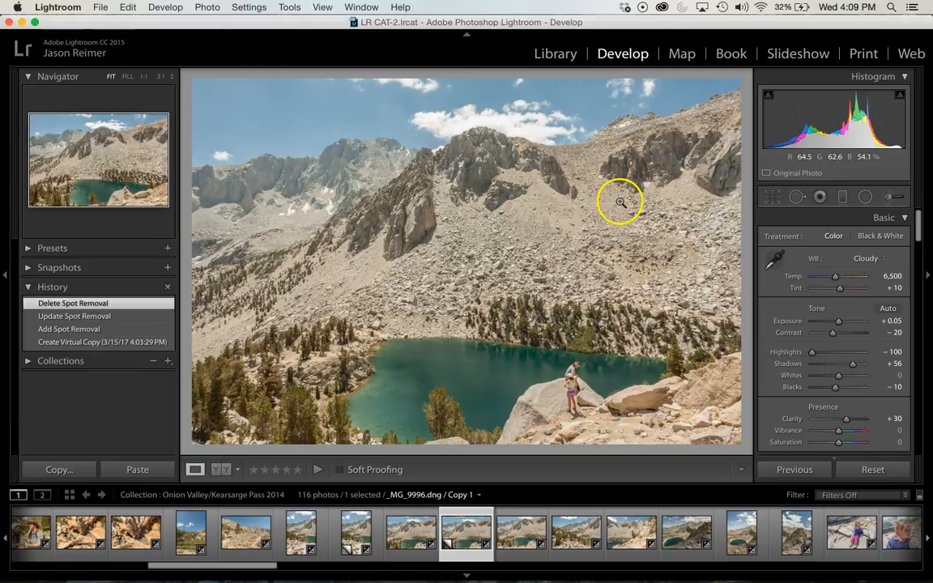
left_click(842, 197)
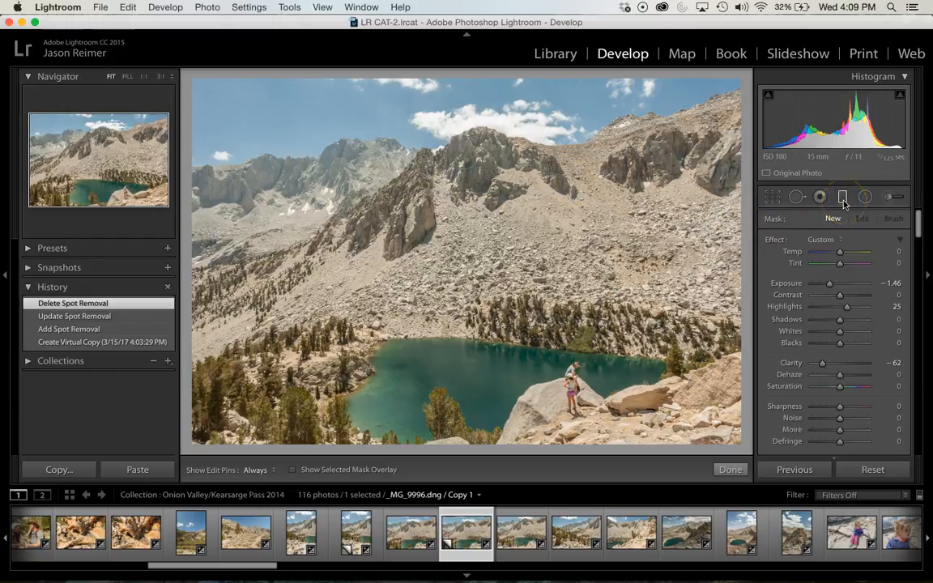
scroll(831, 288, "down", 3)
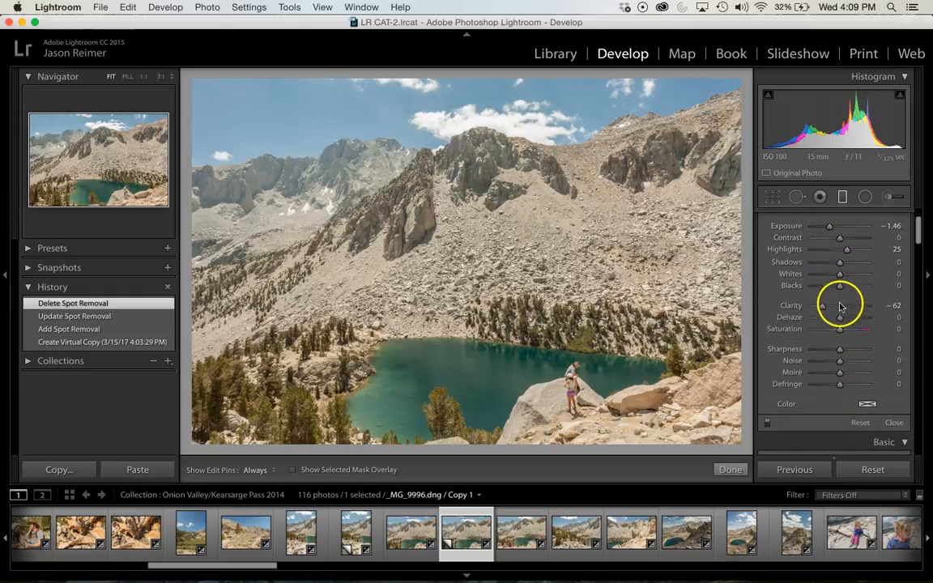
left_click(893, 307)
key("Return")
left_click(891, 307)
key("Return")
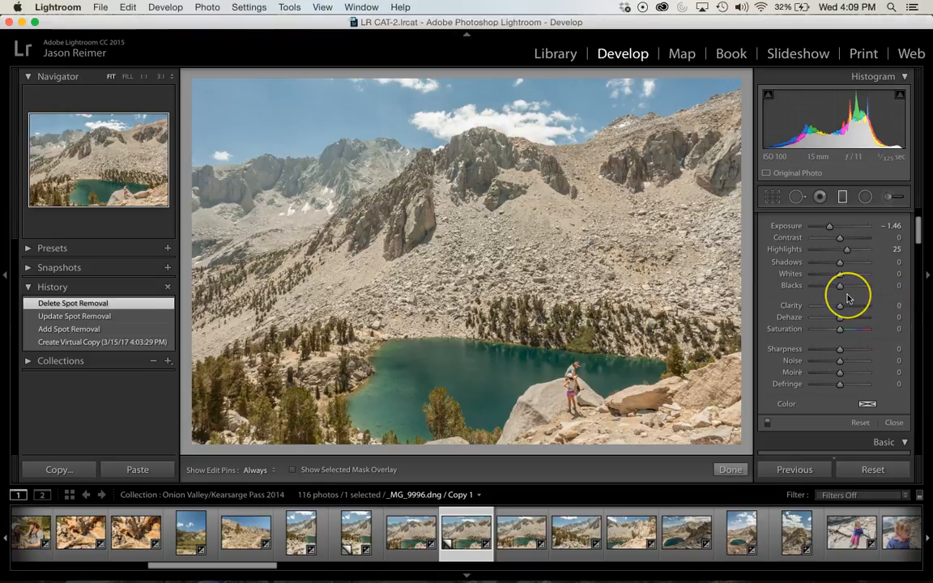
Draw a slightly tilted graduated filter at −4.00 exposure from the sky down over the distant peaks, and set its exposure to 0
scroll(847, 300, "up", 3)
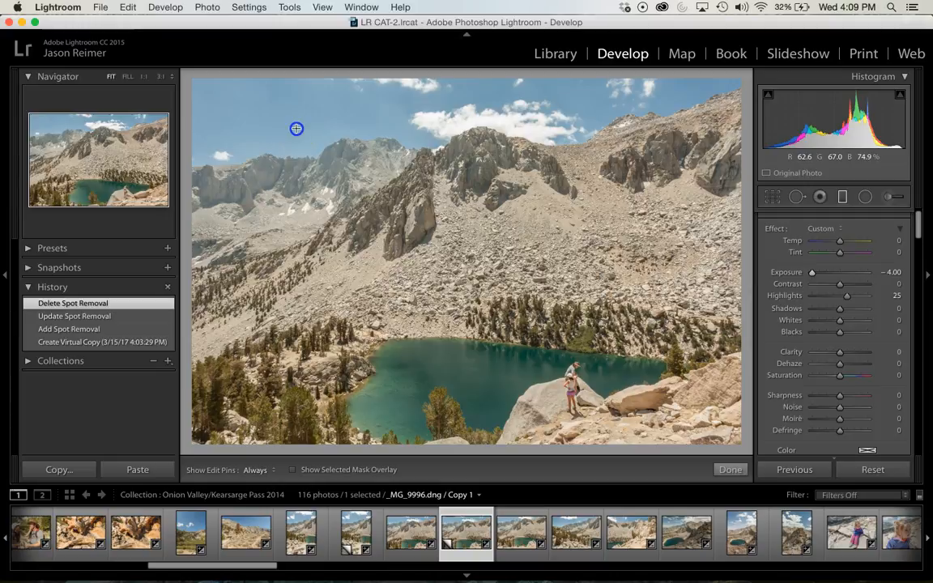
left_click_drag(296, 128, 306, 221)
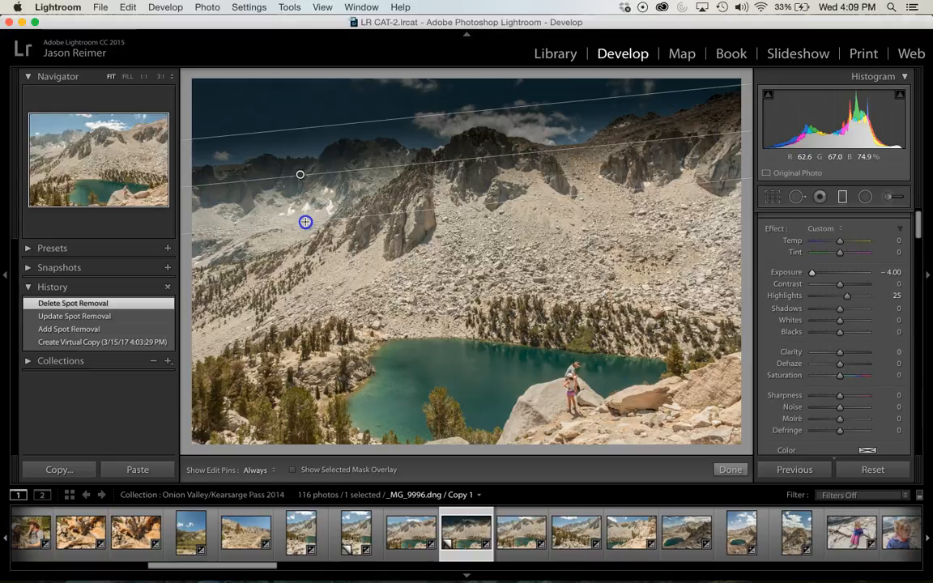
left_click_drag(305, 222, 302, 189)
left_click(893, 273)
type("0")
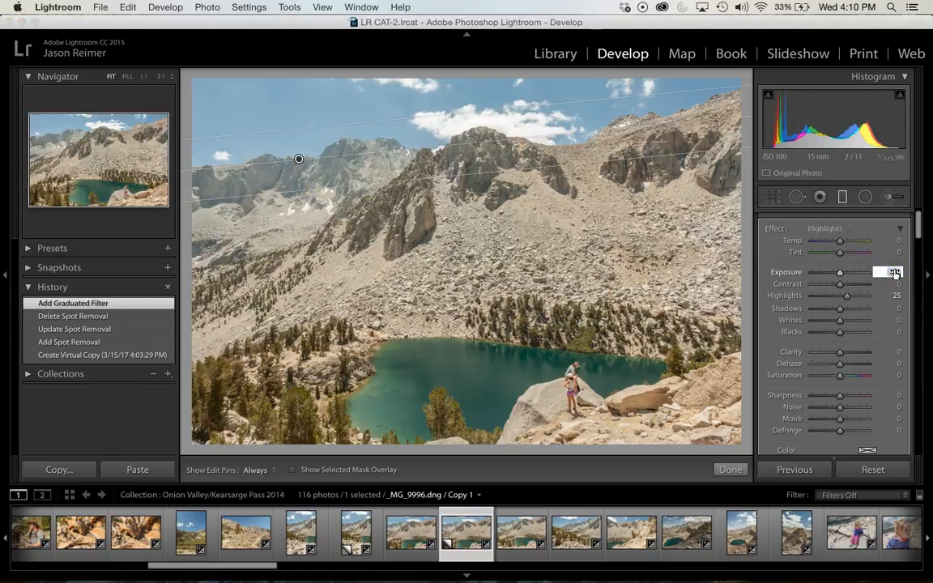
Set the graduated filter's Saturation to 54 and its Temp to −6
key("Return")
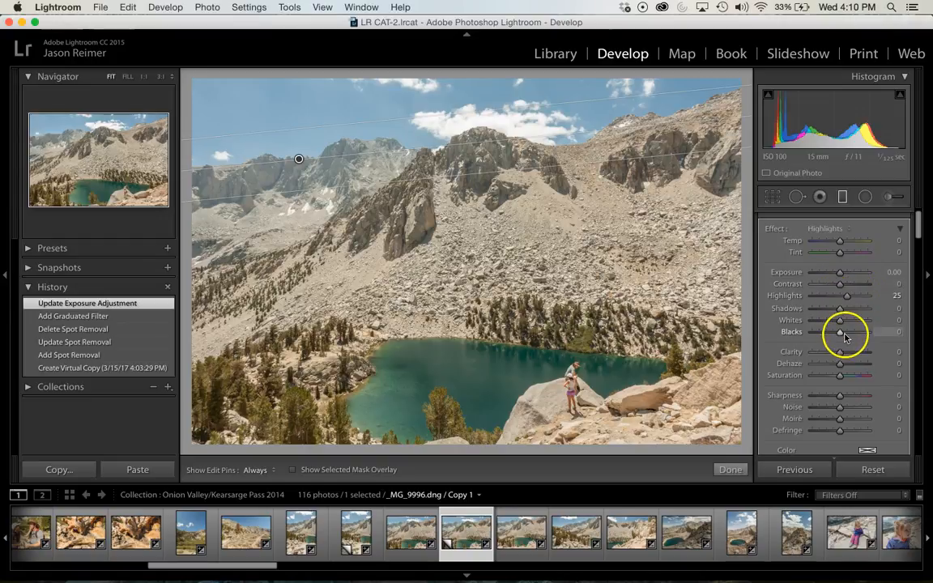
left_click_drag(842, 378, 842, 378)
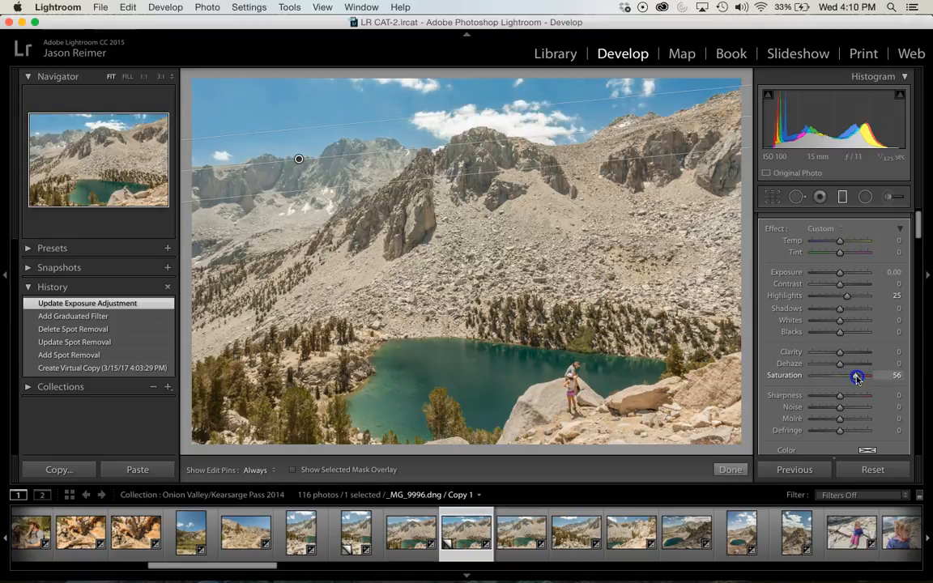
left_click_drag(856, 378, 856, 377)
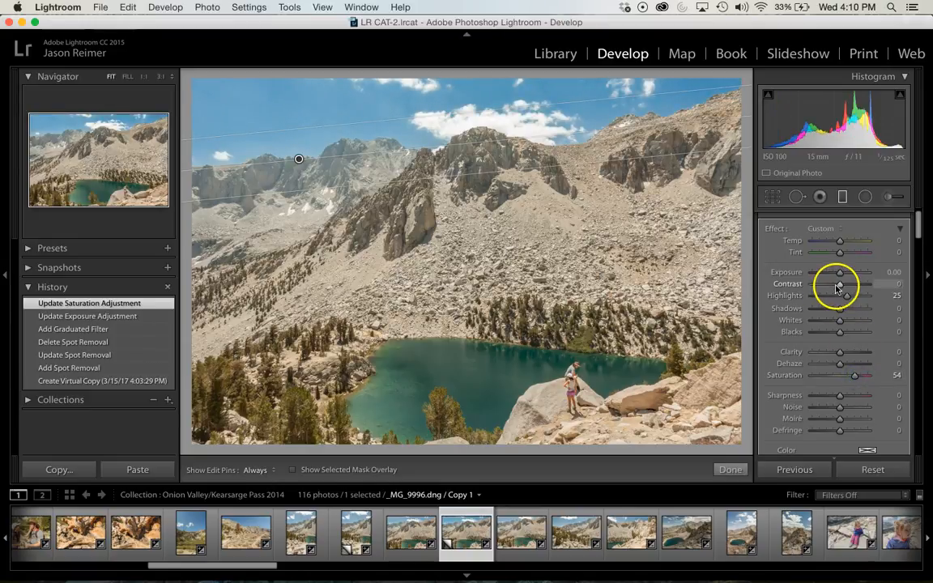
left_click_drag(839, 241, 834, 242)
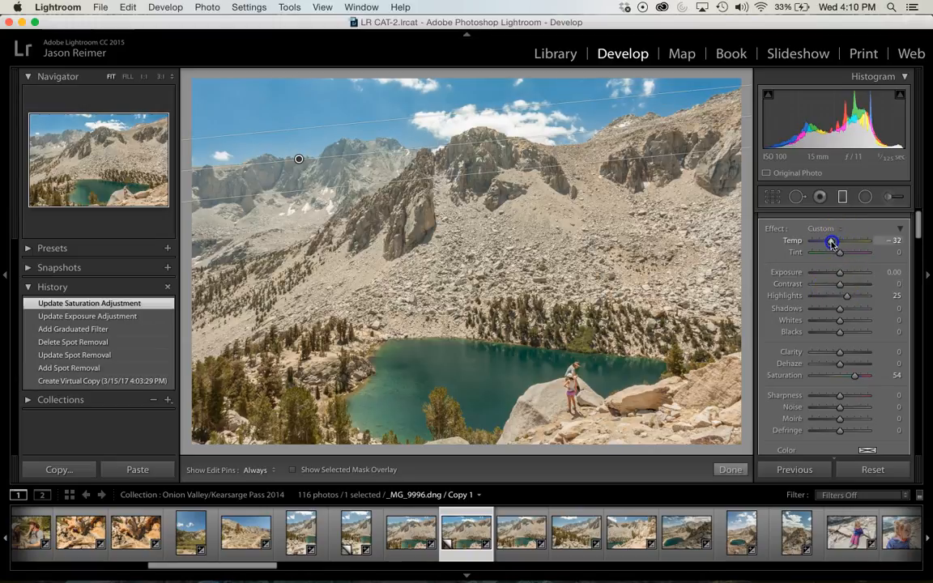
left_click_drag(836, 243, 854, 245)
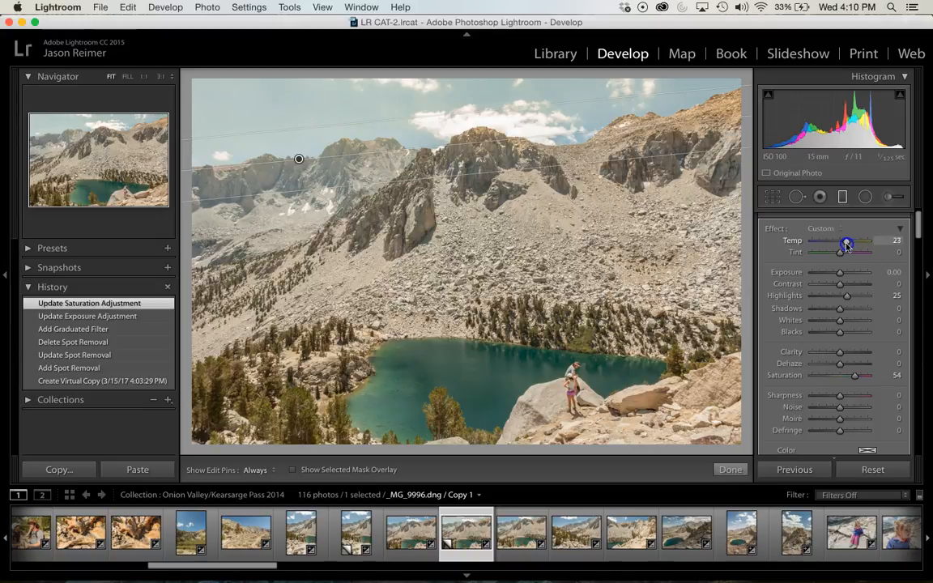
left_click_drag(845, 245, 841, 245)
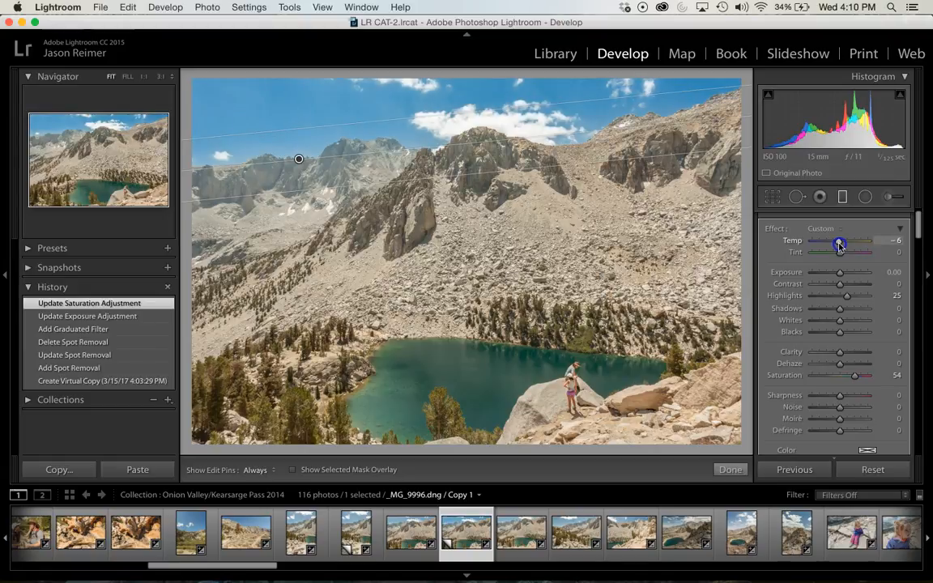
left_click_drag(838, 246, 838, 244)
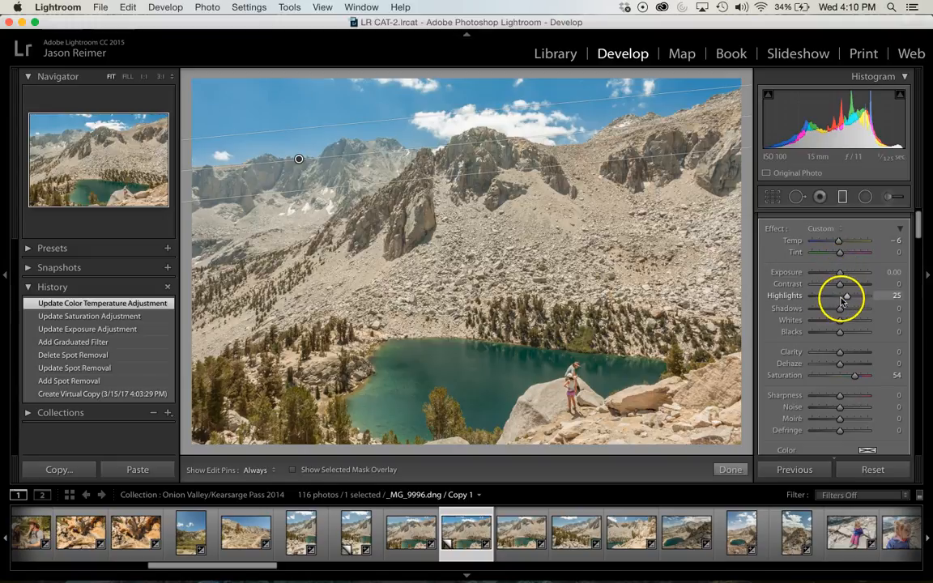
Set the graduated filter's Exposure to −0.25, Contrast to 22 and Highlights to −45
left_click_drag(839, 273, 841, 275)
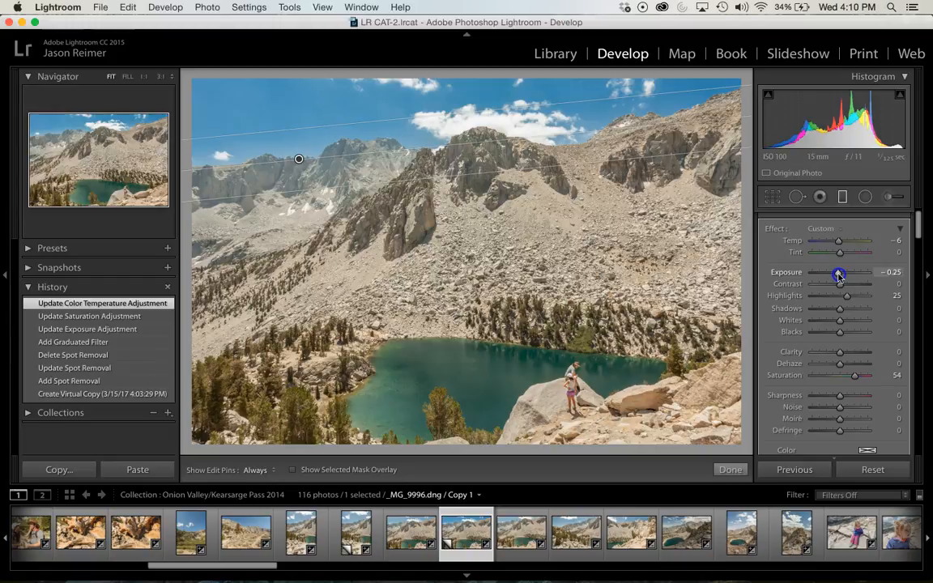
left_click_drag(837, 275, 838, 277)
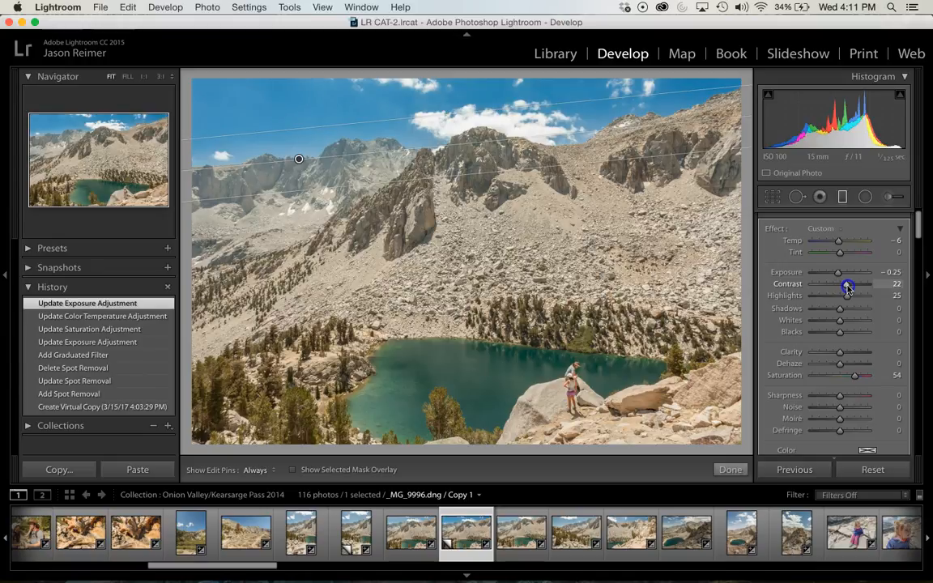
left_click_drag(847, 287, 848, 288)
scroll(843, 354, "down", 2)
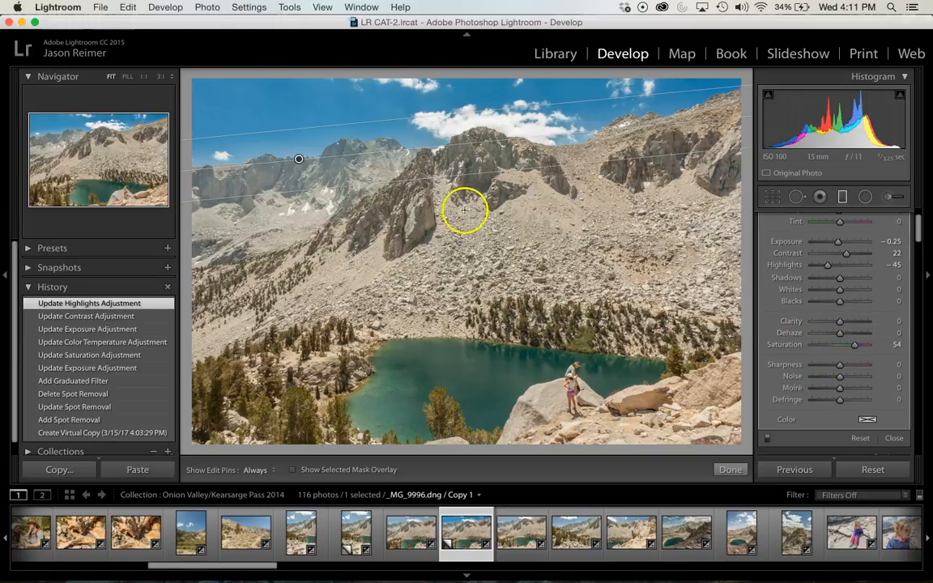
Move the graduated filter lower onto the mountain slopes and set its Clarity to 35
left_click_drag(299, 163, 306, 205)
left_click(360, 206)
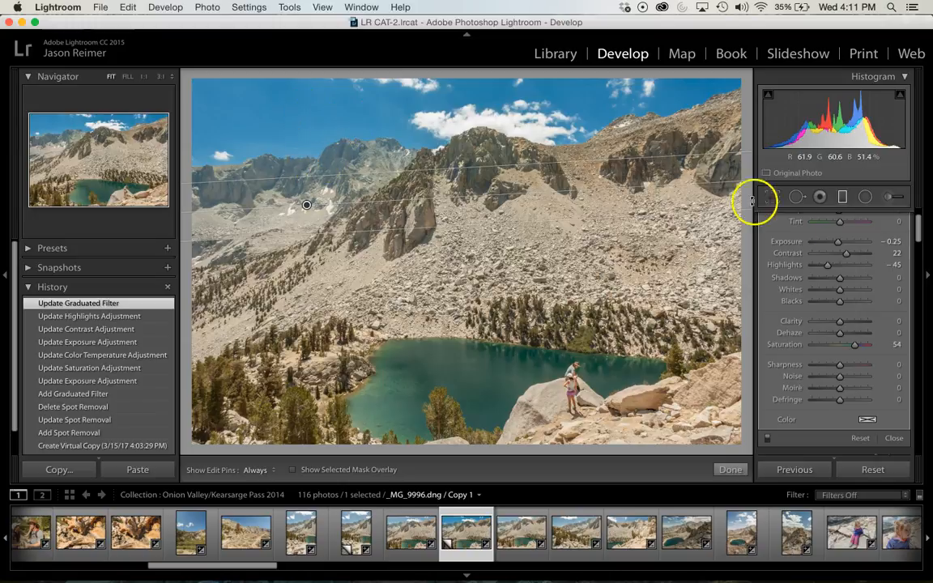
scroll(842, 301, "up", 4)
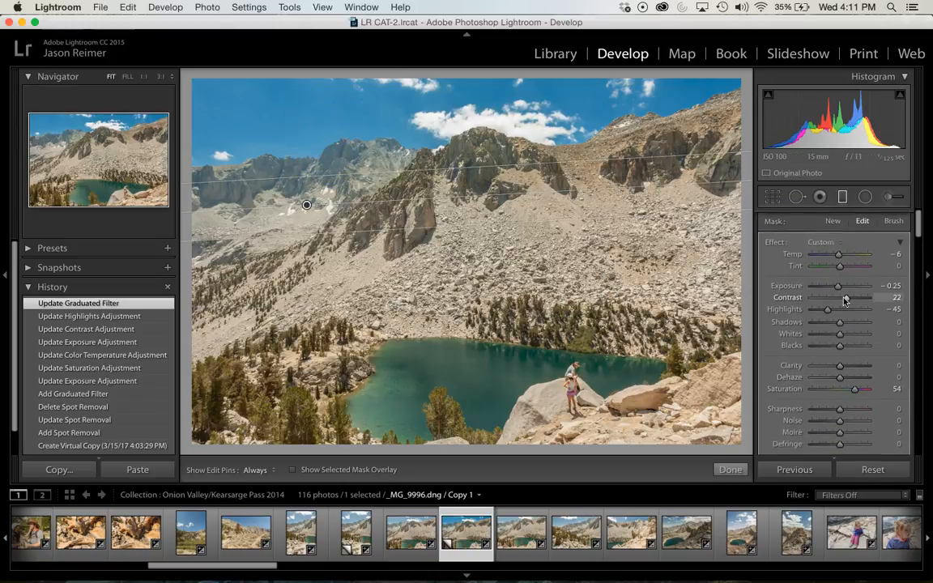
scroll(843, 301, "down", 6)
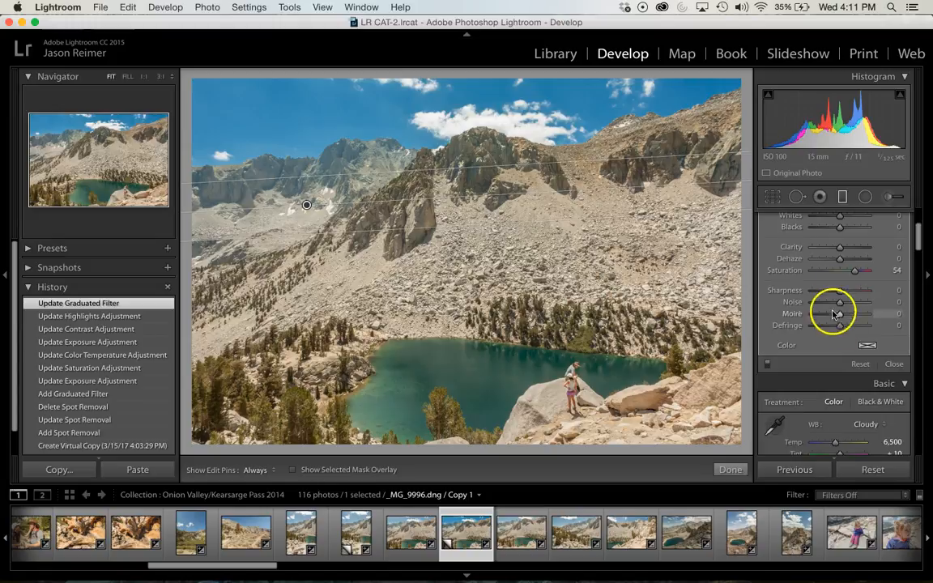
scroll(834, 304, "up", 6)
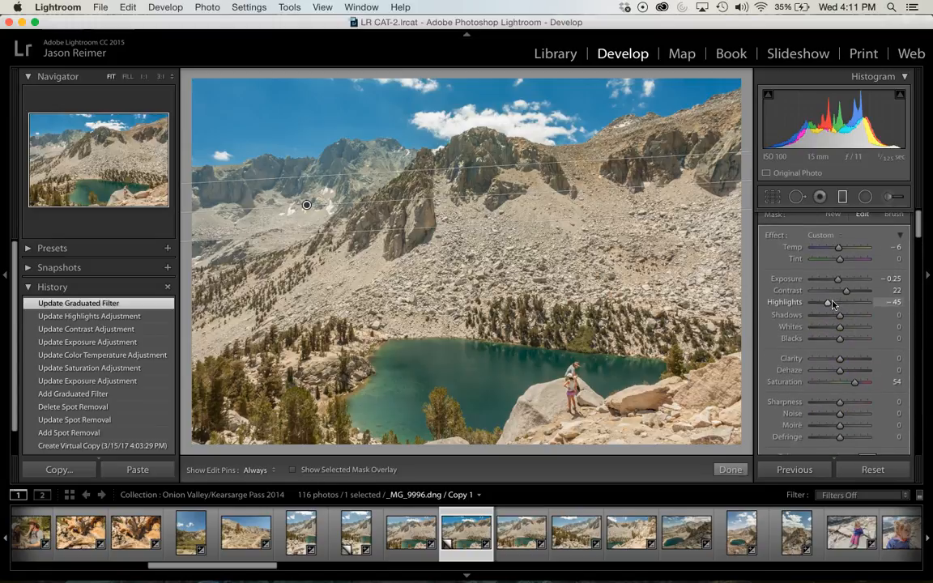
scroll(834, 292, "up", 1)
left_click(836, 262)
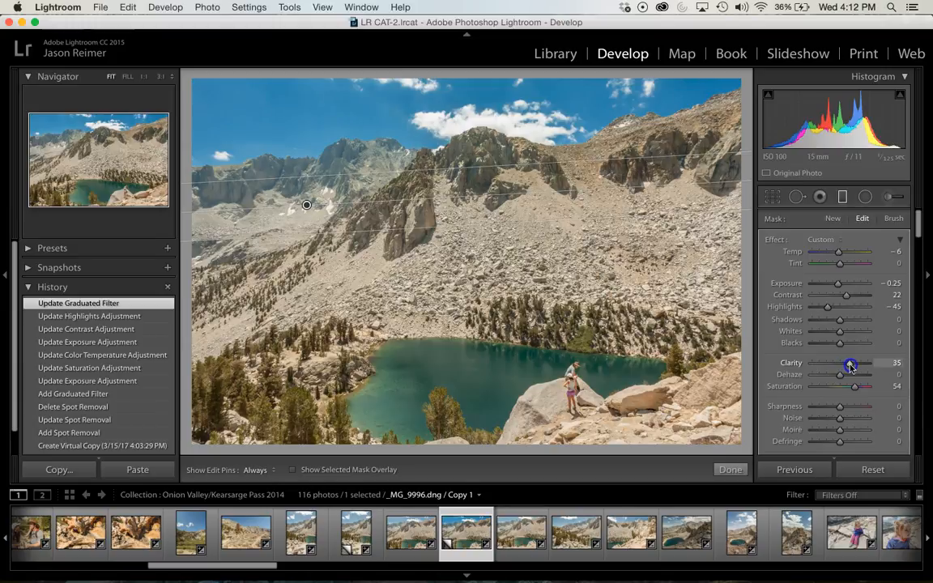
left_click_drag(849, 366, 849, 365)
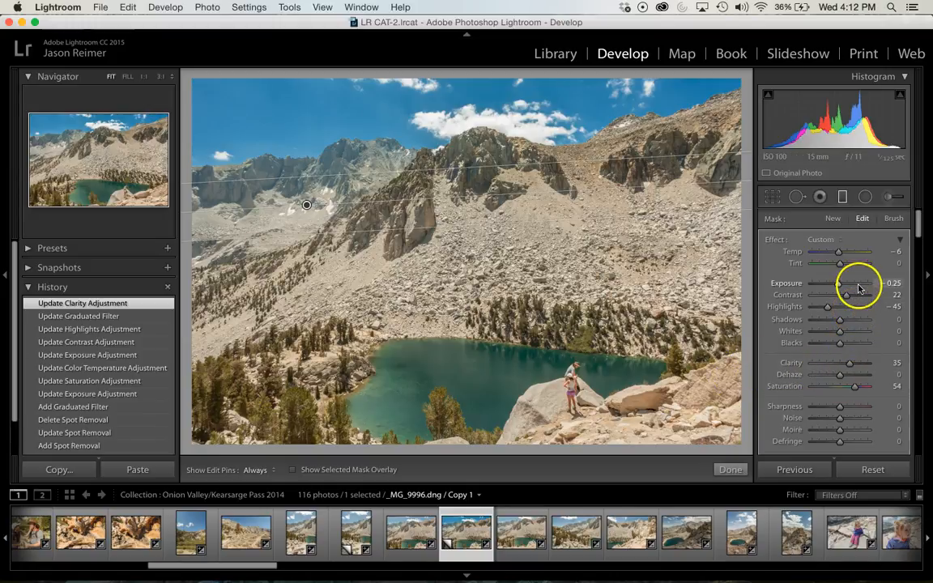
Finish the graduated filter and revert the photo to its Create Virtual Copy history state
left_click(722, 468)
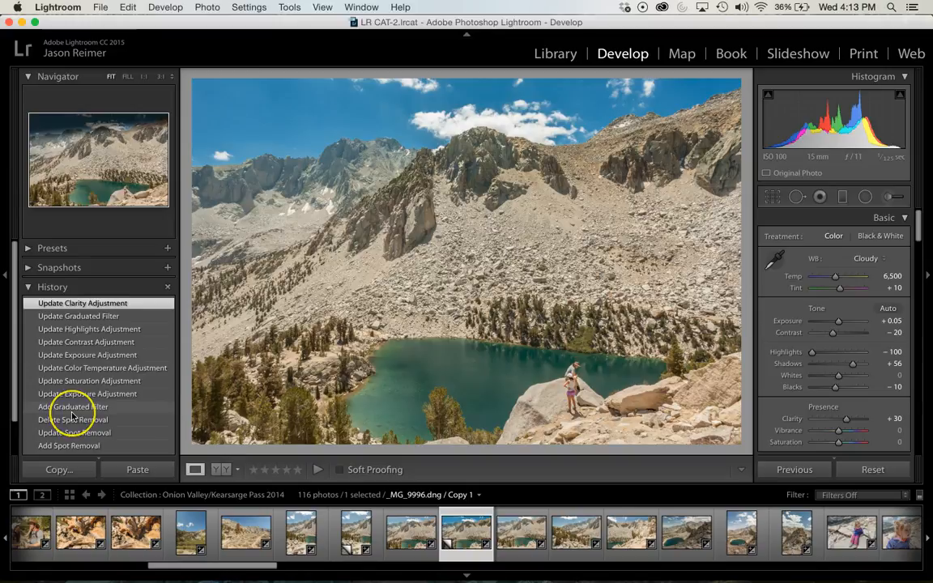
scroll(69, 412, "down", 1)
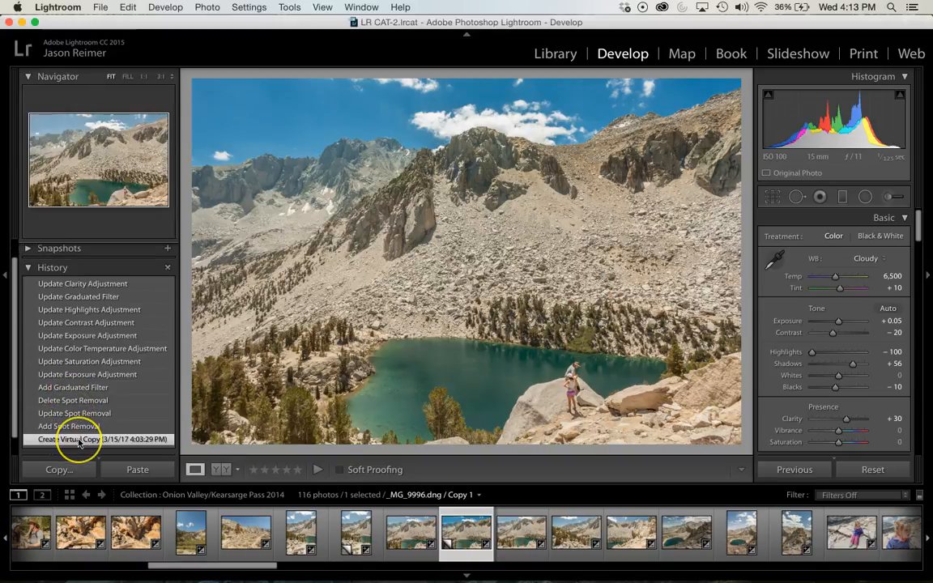
left_click(78, 440)
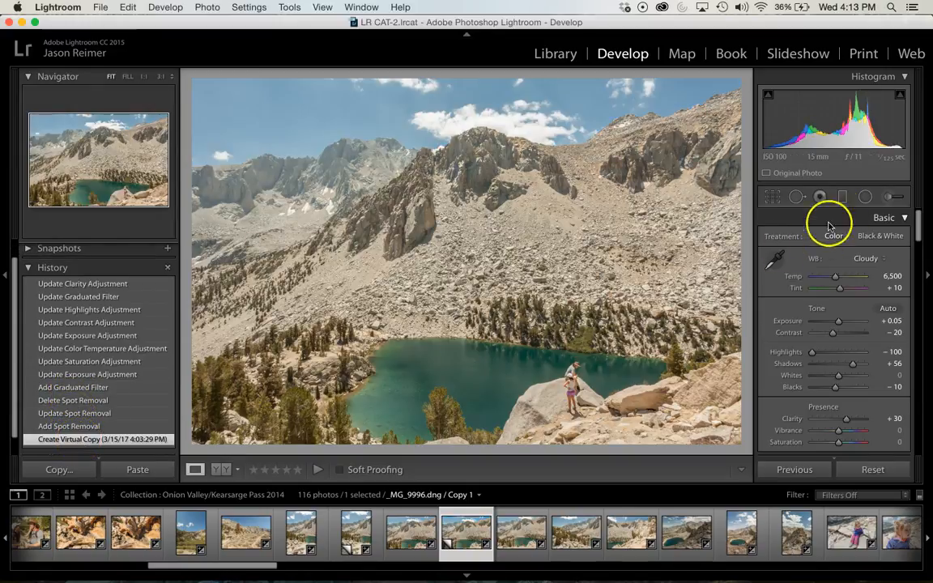
Draw a large radial filter at −4.00 exposure with Feather 50 and move it to the middle of the rocky slope
left_click(865, 198)
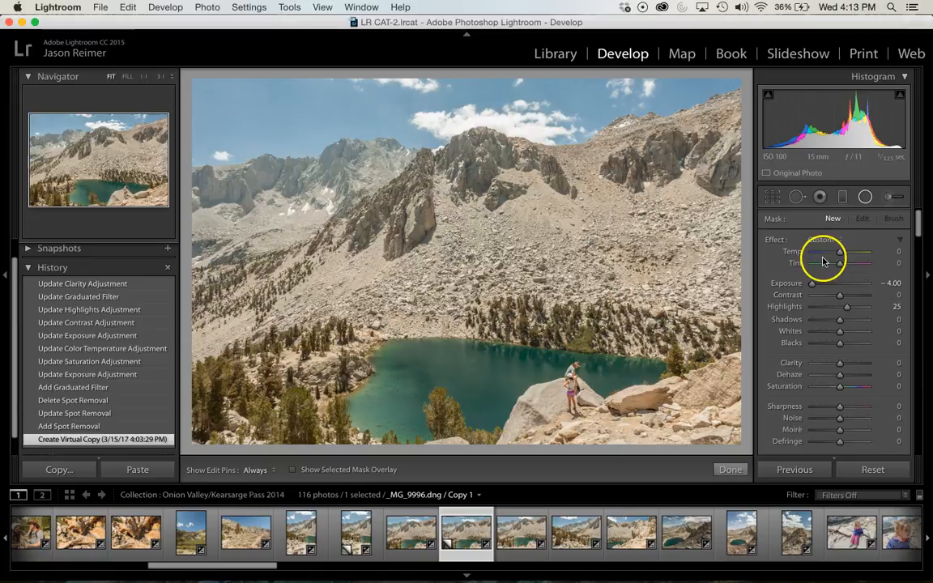
scroll(828, 356, "down", 4)
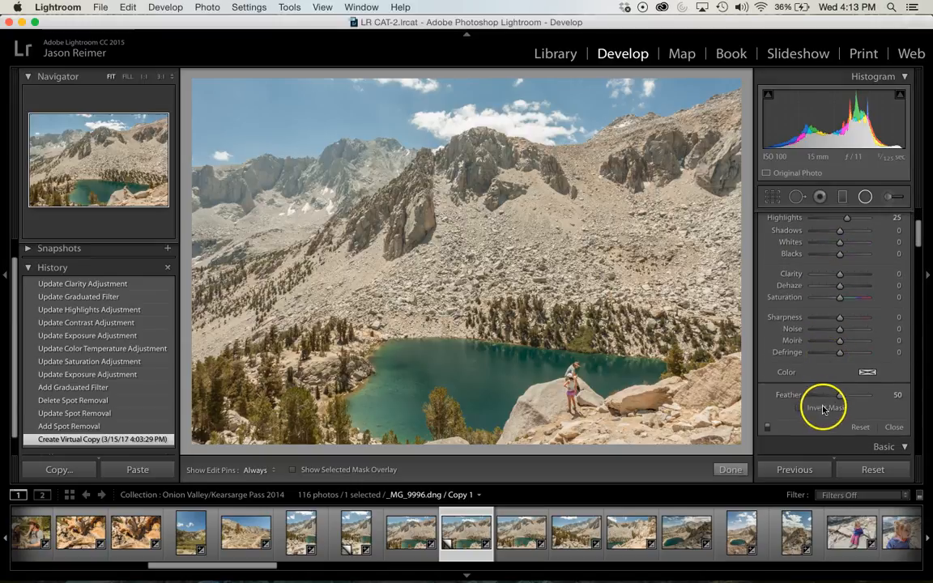
scroll(827, 244, "up", 4)
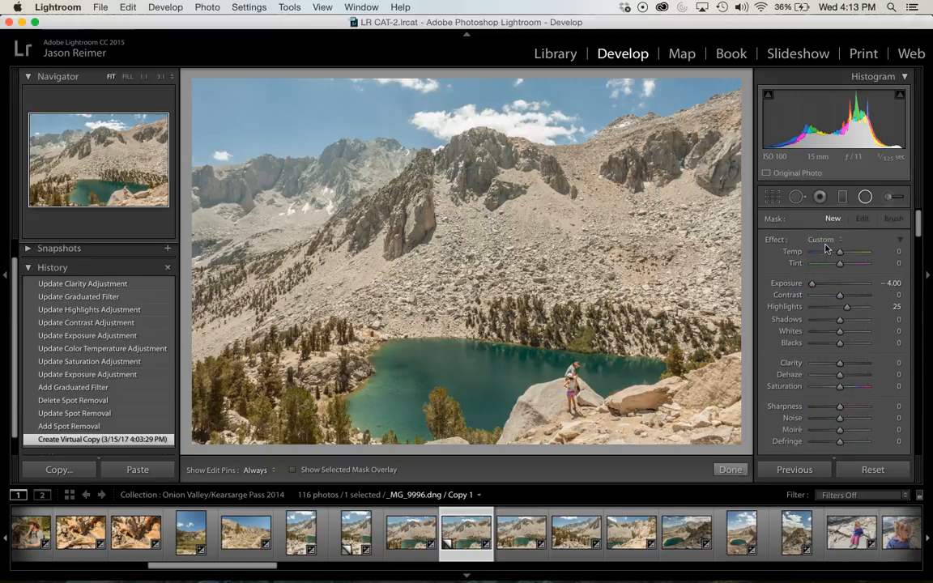
scroll(825, 387, "down", 5)
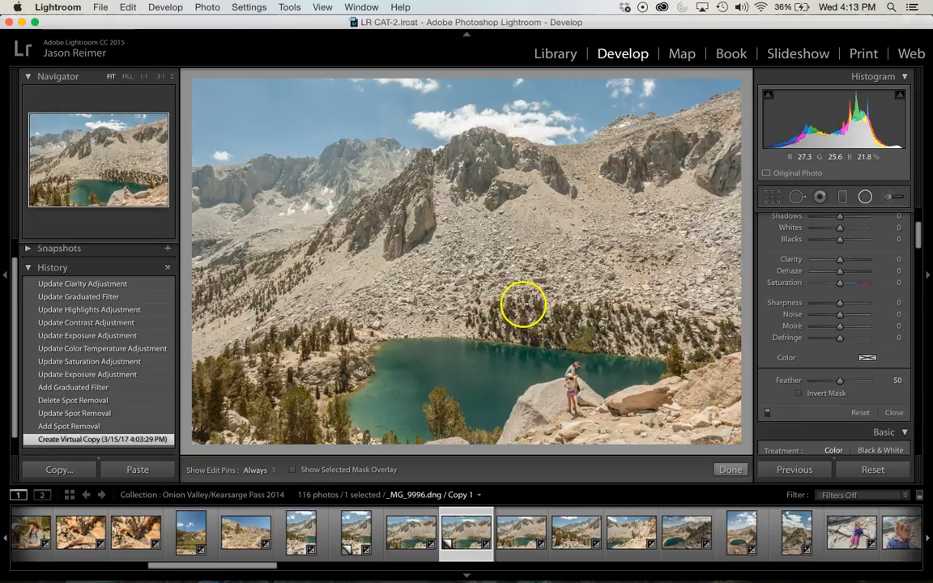
left_click_drag(307, 209, 560, 346)
left_click(422, 293)
left_click(307, 212)
left_click_drag(307, 209, 444, 268)
Tilt and heighten the radial filter's ellipse, and shift it down so it encloses the slope, the lake and the two people
left_click_drag(707, 268, 698, 233)
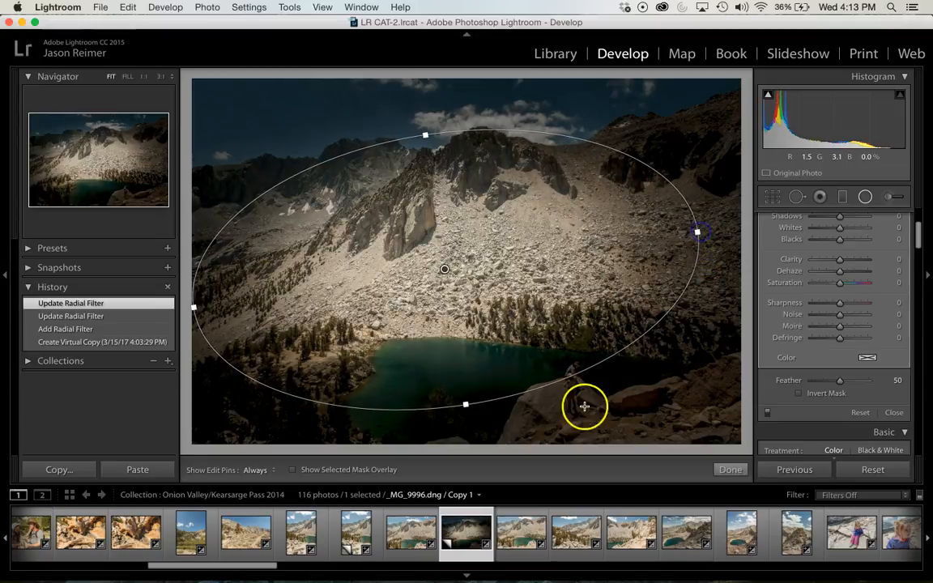
left_click_drag(465, 407, 472, 442)
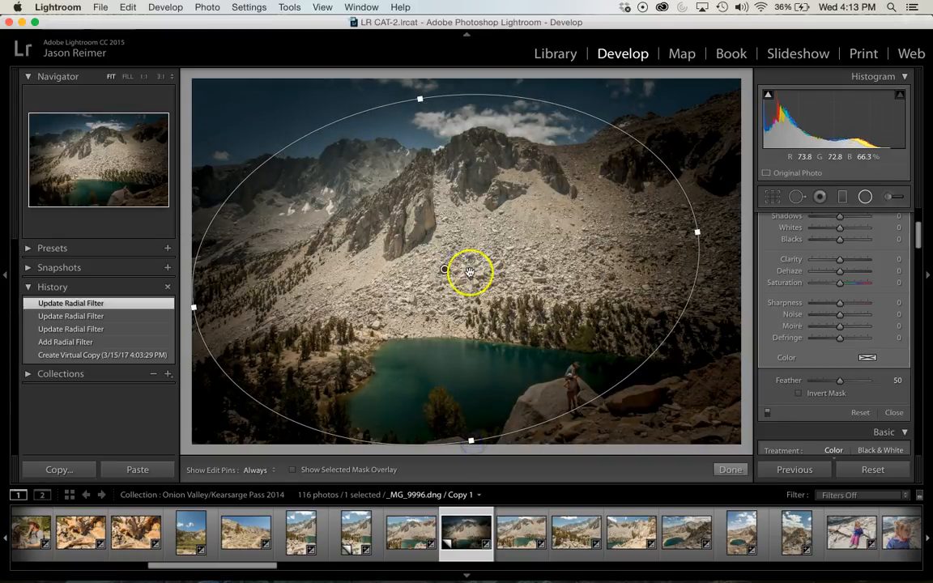
left_click_drag(445, 270, 476, 303)
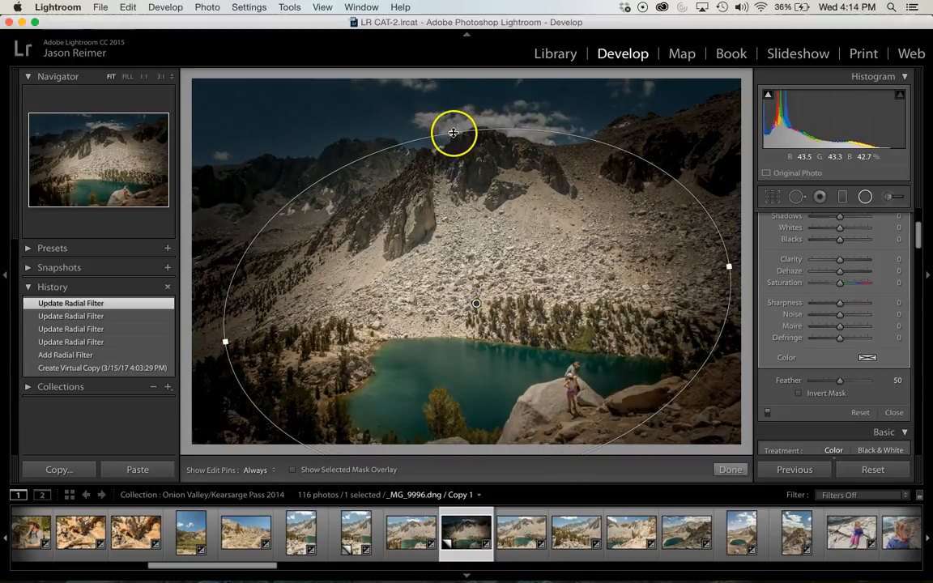
left_click_drag(454, 141, 455, 153)
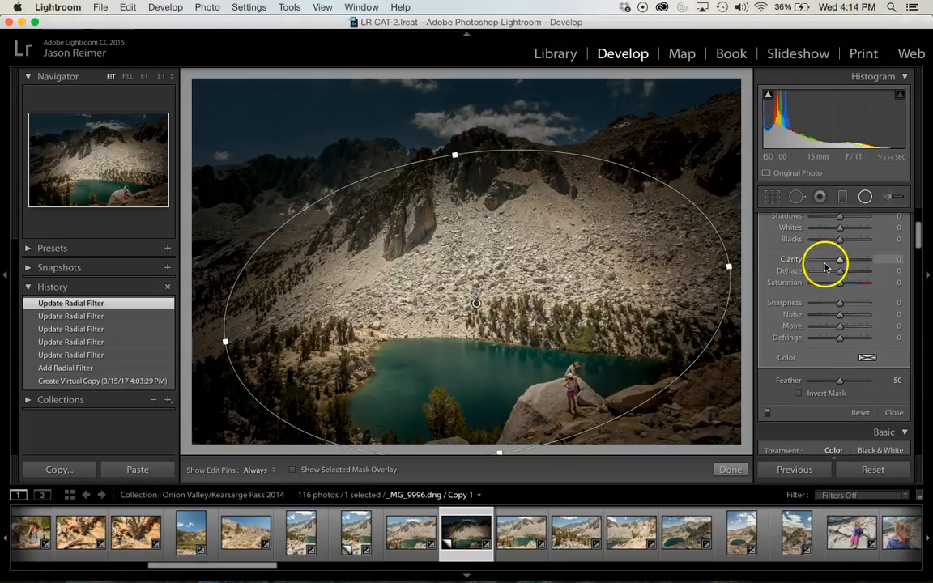
Set the radial filter's Exposure to −0.25 and its Temp to −6
scroll(824, 268, "up", 4)
scroll(891, 288, "down", 1)
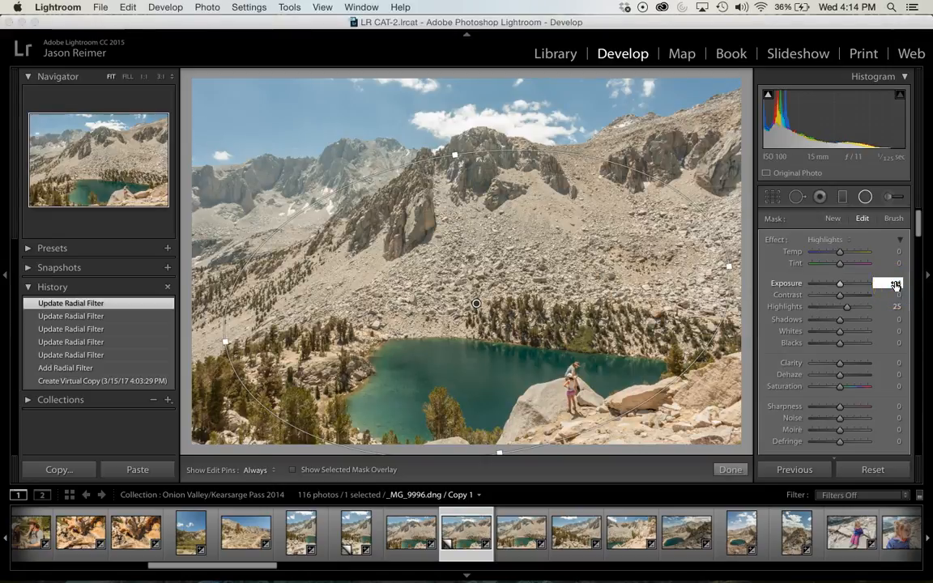
key("Return")
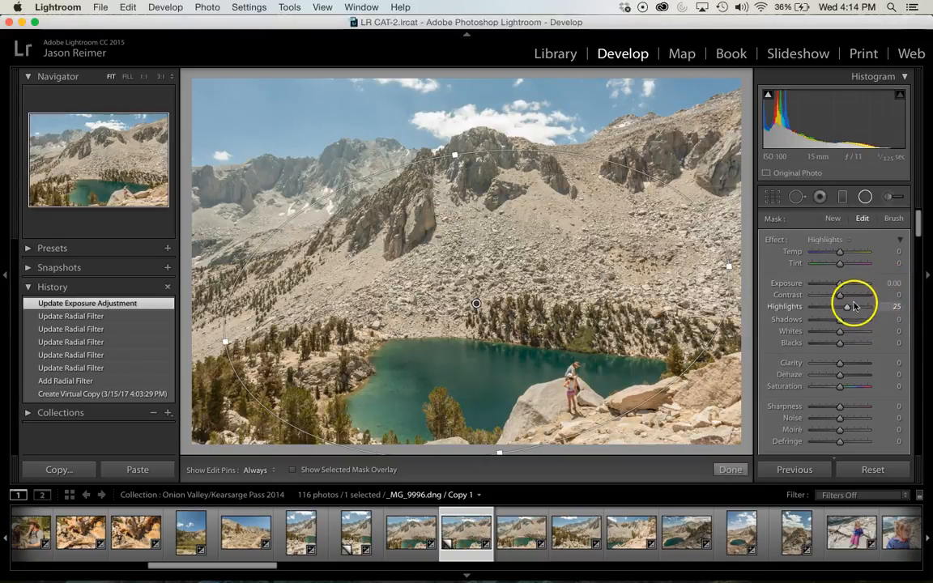
left_click_drag(842, 286, 840, 286)
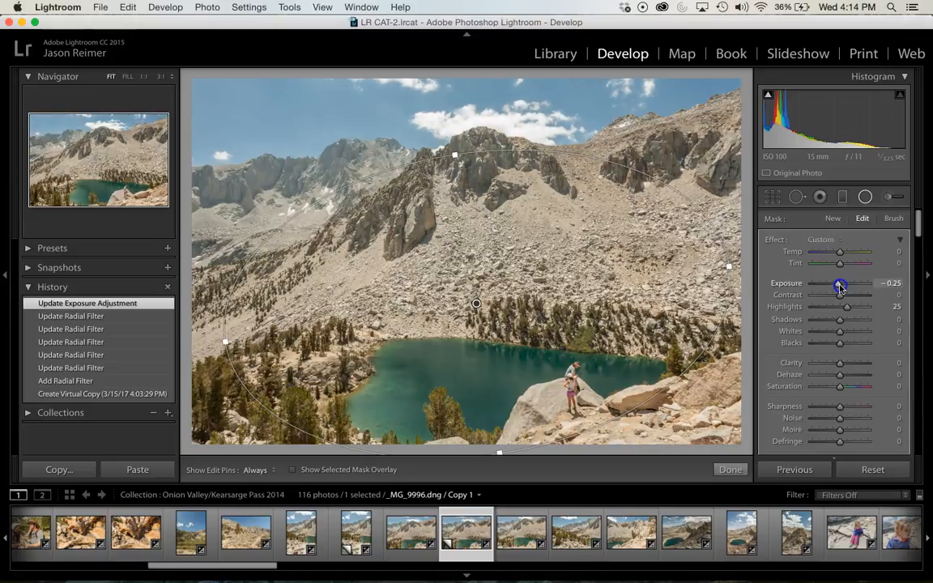
left_click_drag(840, 286, 840, 286)
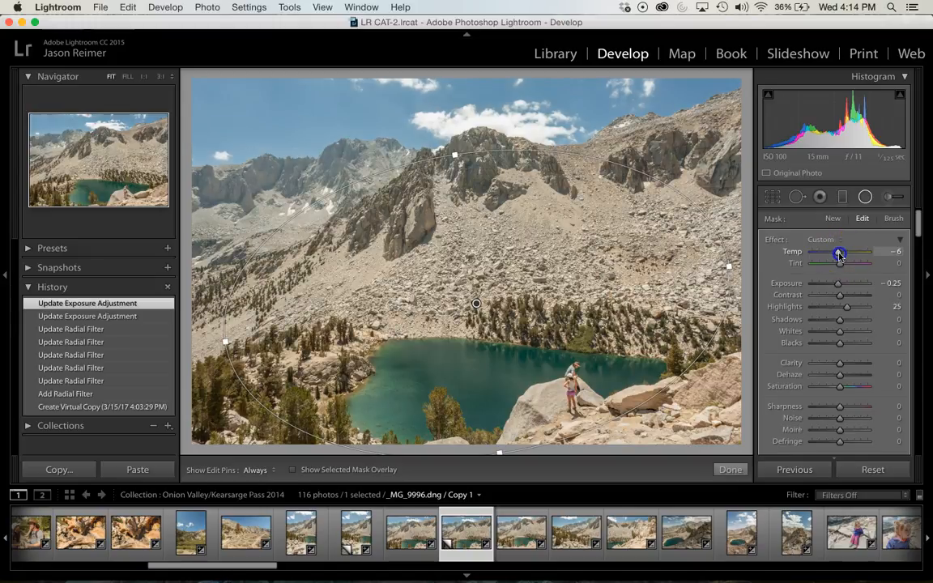
left_click_drag(839, 255, 839, 254)
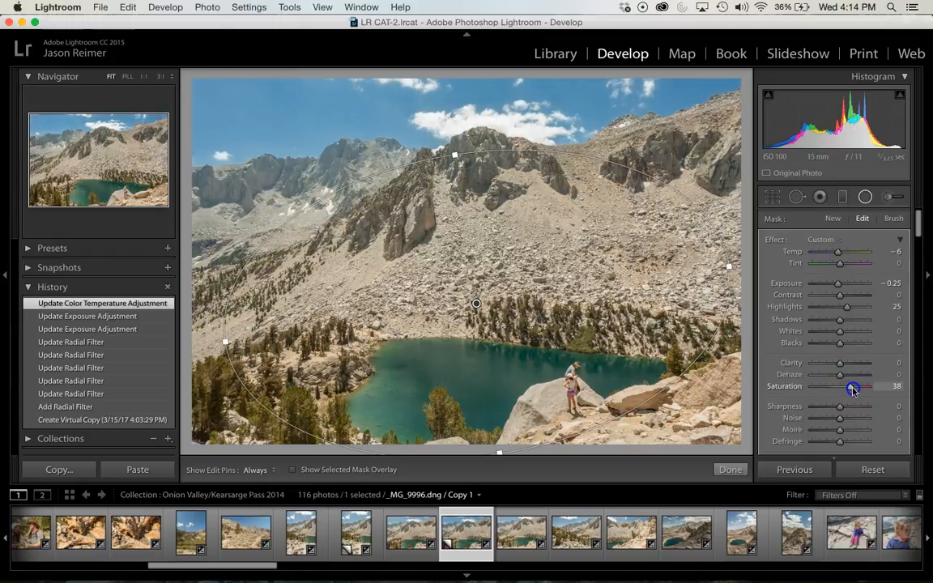
Set the radial filter's Saturation to 42, Clarity to 21 and Highlights to −31
left_click_drag(853, 389, 852, 389)
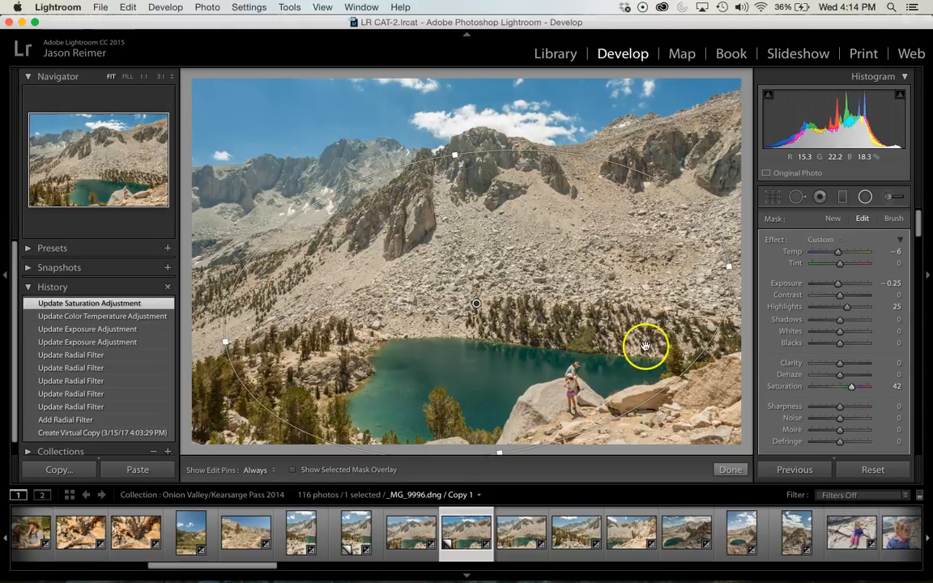
left_click_drag(843, 367, 849, 366)
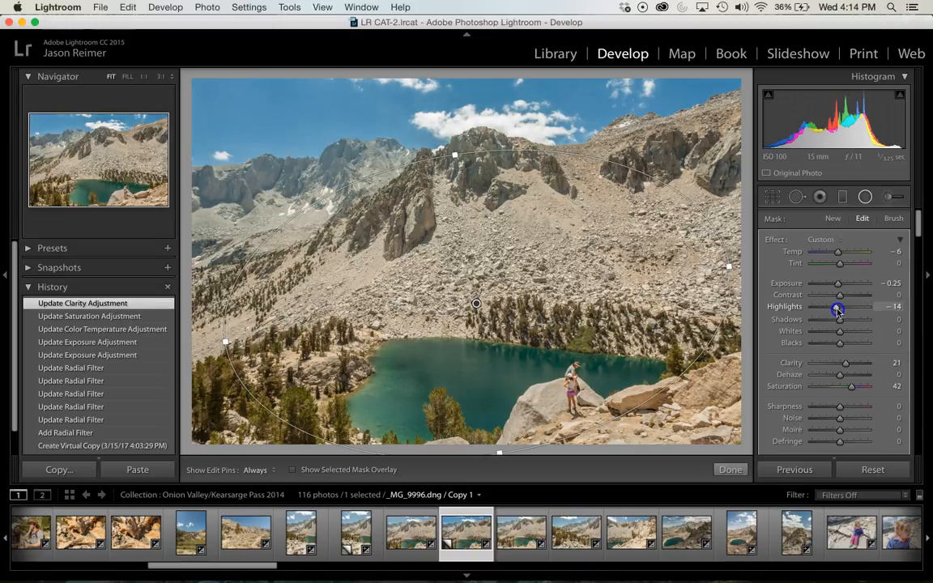
left_click_drag(834, 310, 834, 309)
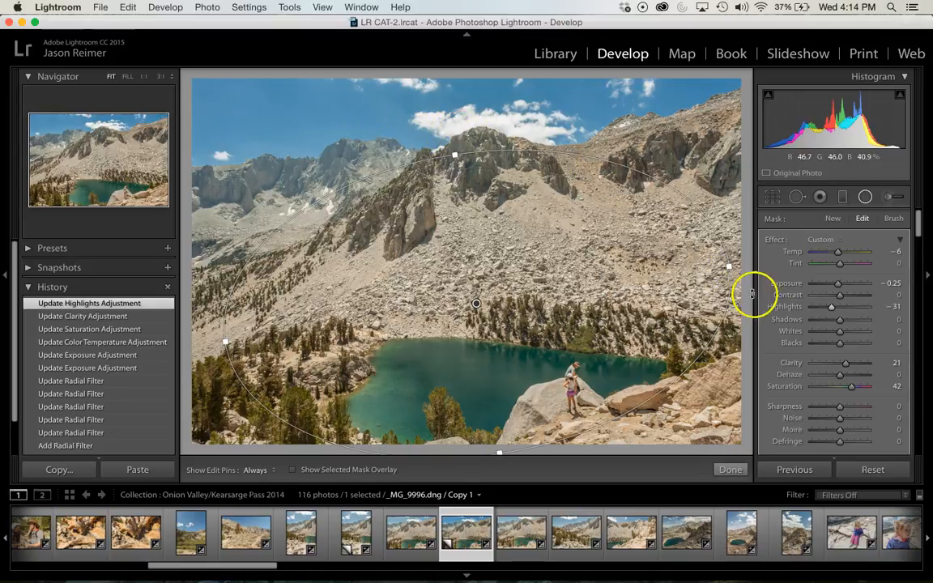
Set the radial filter's Sharpness to −100 on the mountain lake photo
scroll(820, 364, "down", 1)
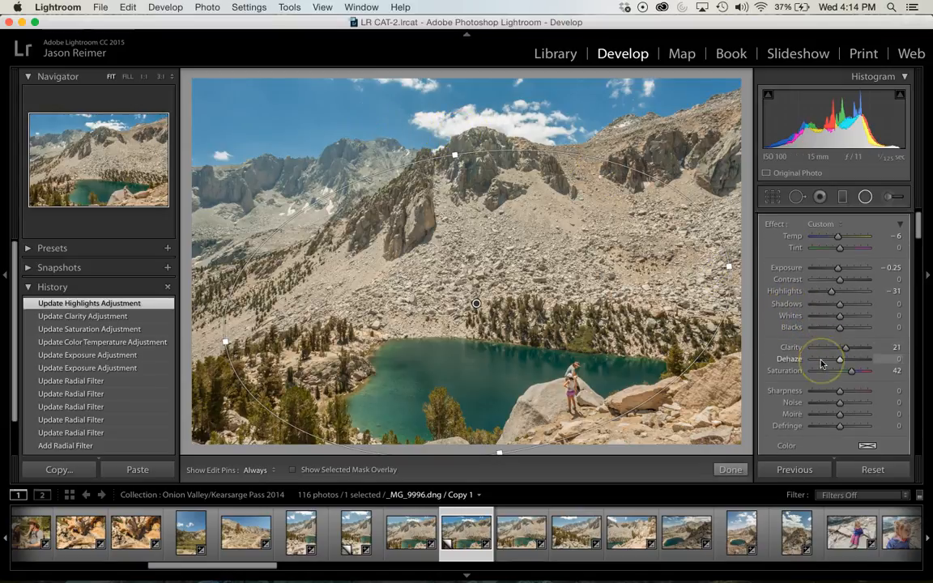
left_click(840, 392)
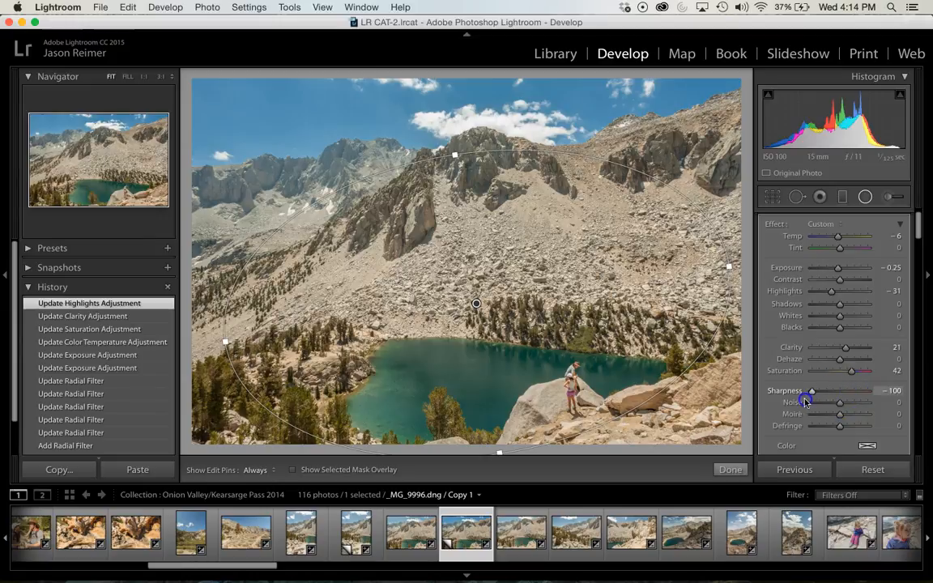
left_click(839, 415)
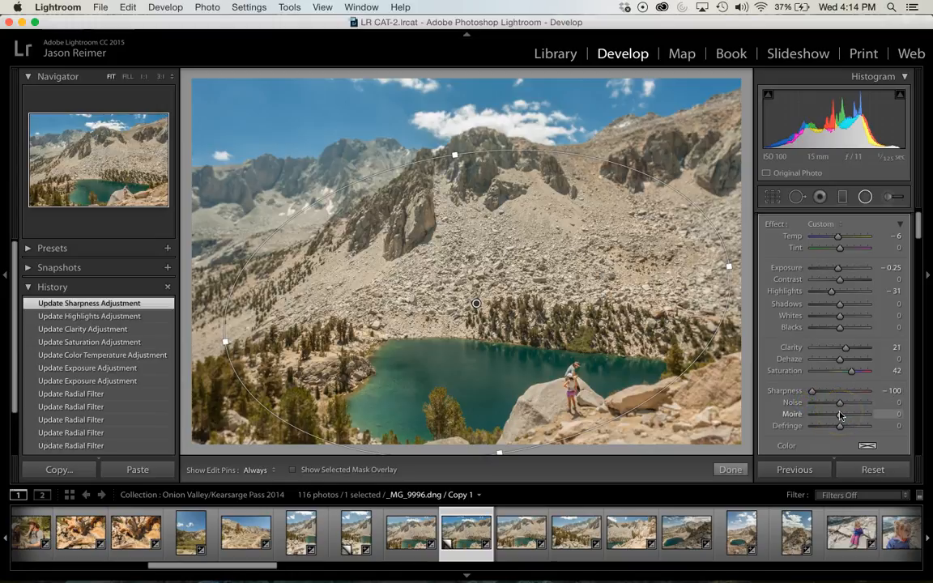
Turn Invert Mask on for the radial filter to compare the affected area, and turn it off again
scroll(840, 367, "up", 1)
scroll(841, 367, "down", 3)
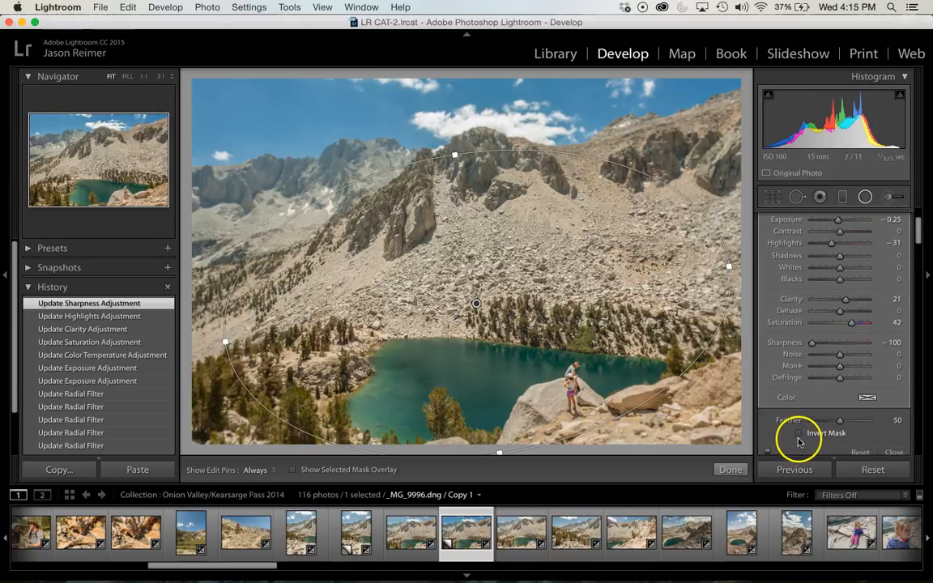
left_click(798, 437)
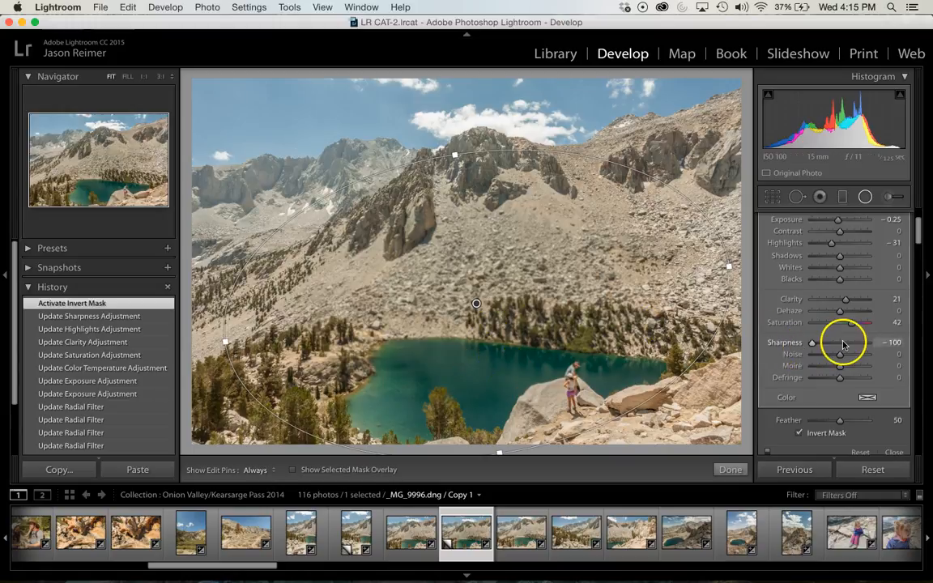
scroll(841, 344, "down", 3)
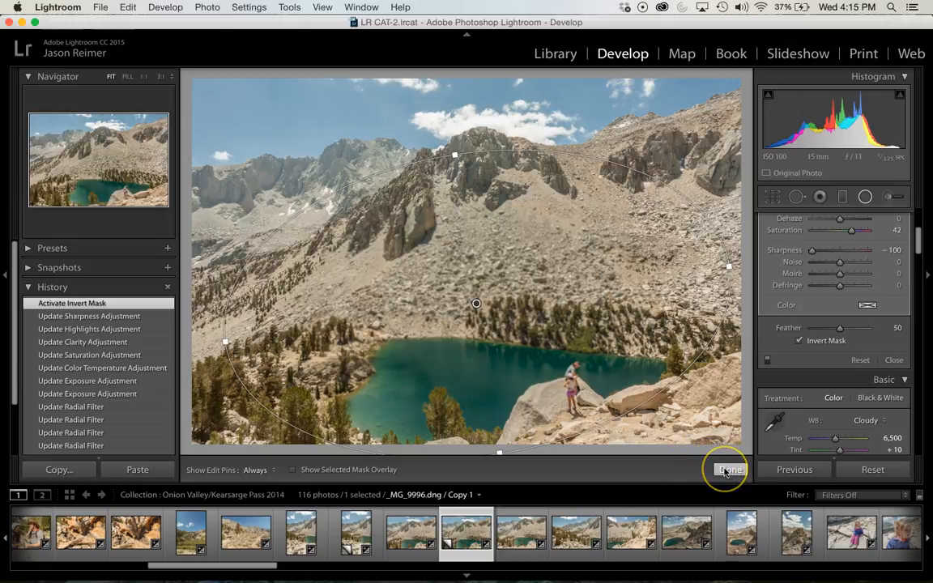
left_click(799, 341)
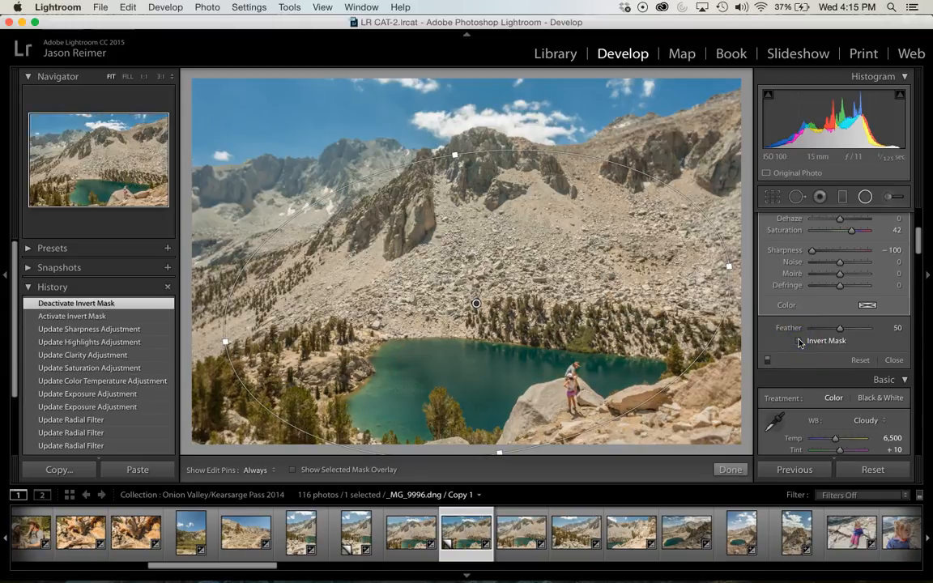
Try several Sharpness values on the radial filter, return Sharpness to neutral, and finish editing the filter
scroll(799, 344, "up", 5)
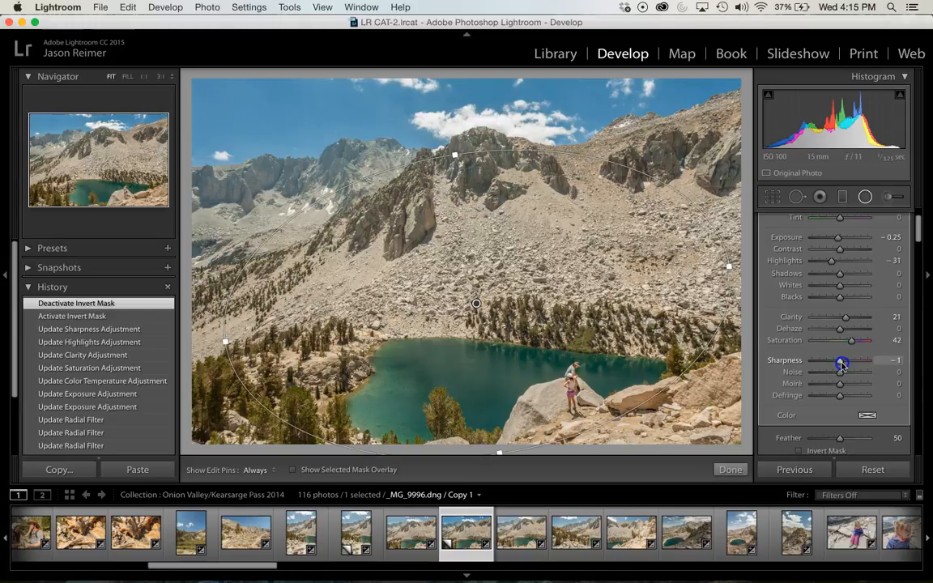
left_click_drag(841, 365, 841, 365)
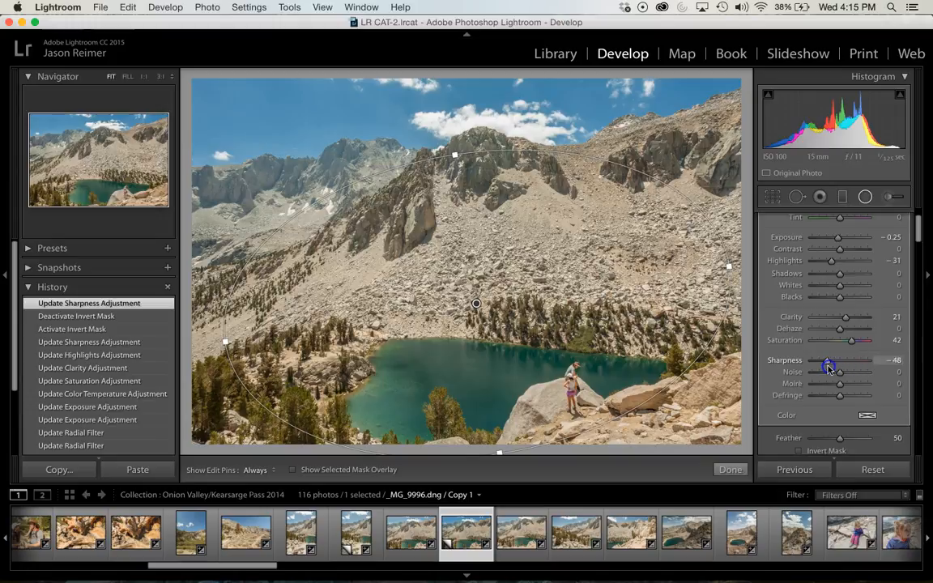
left_click_drag(797, 369, 795, 371)
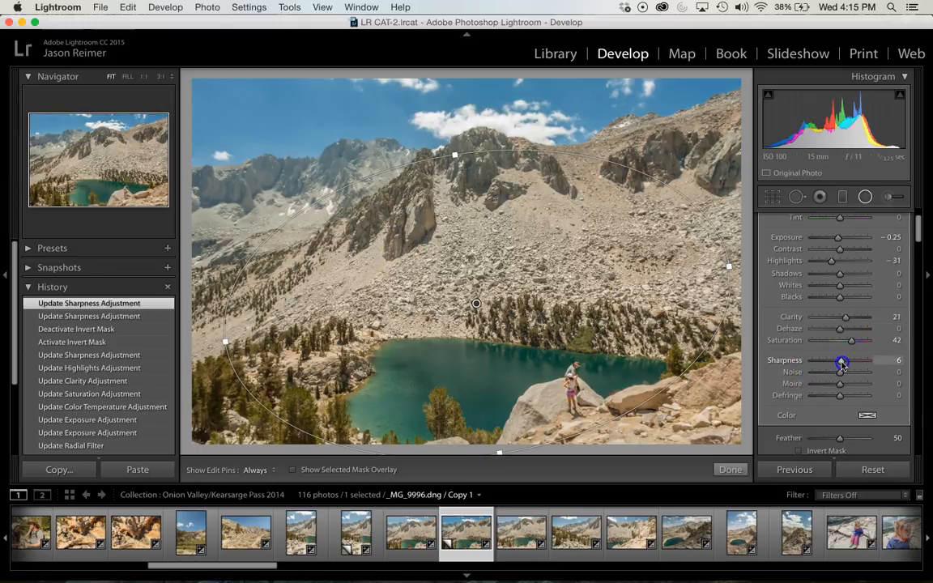
left_click_drag(840, 363, 840, 362)
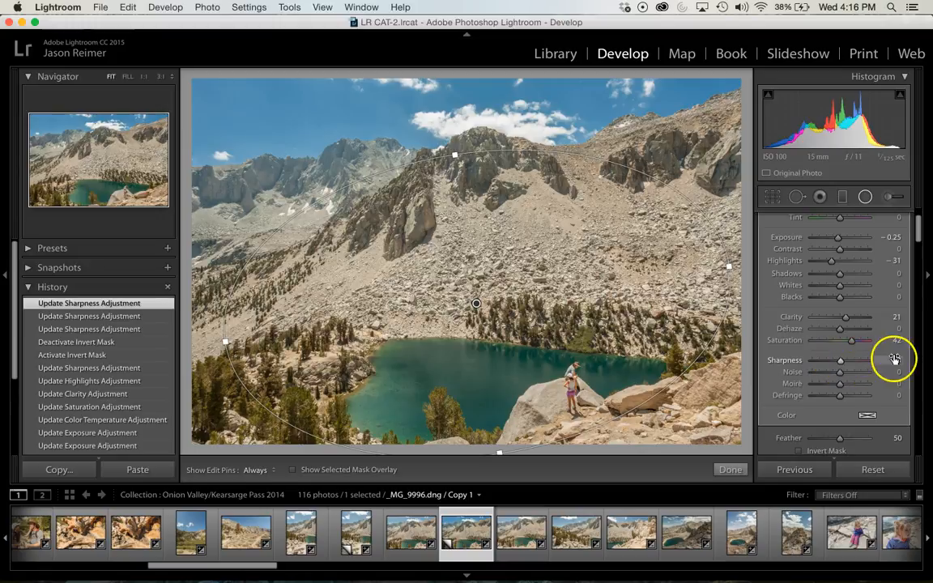
left_click(894, 361)
key("Return")
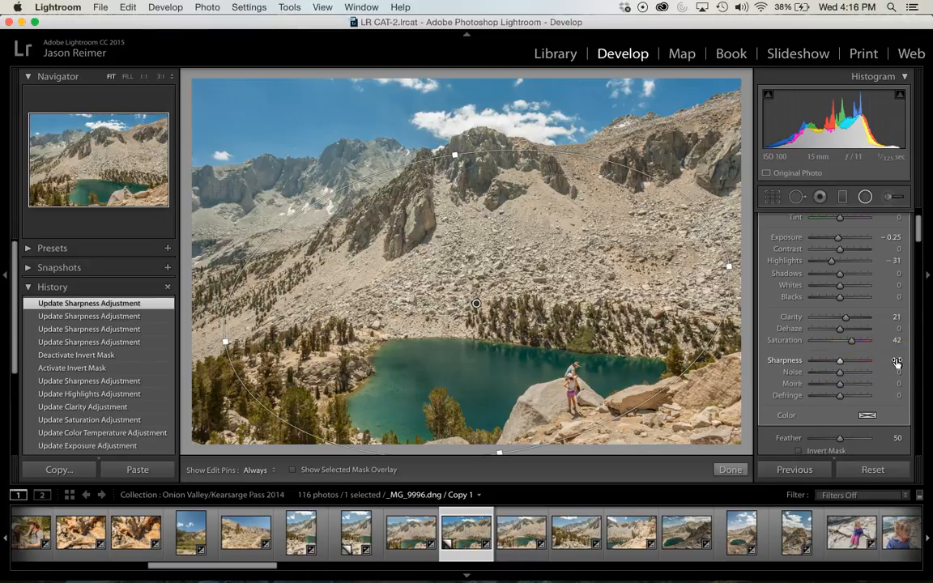
left_click(731, 470)
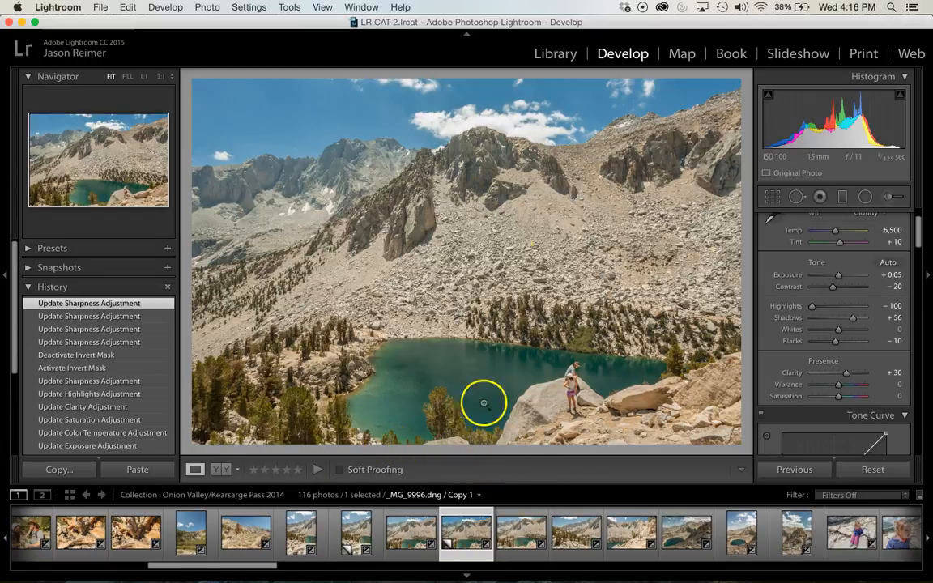
Find the wooden room photo with the large metal tank, _MG_0052.dng, in the Library grid and open it in Develop
left_click(555, 55)
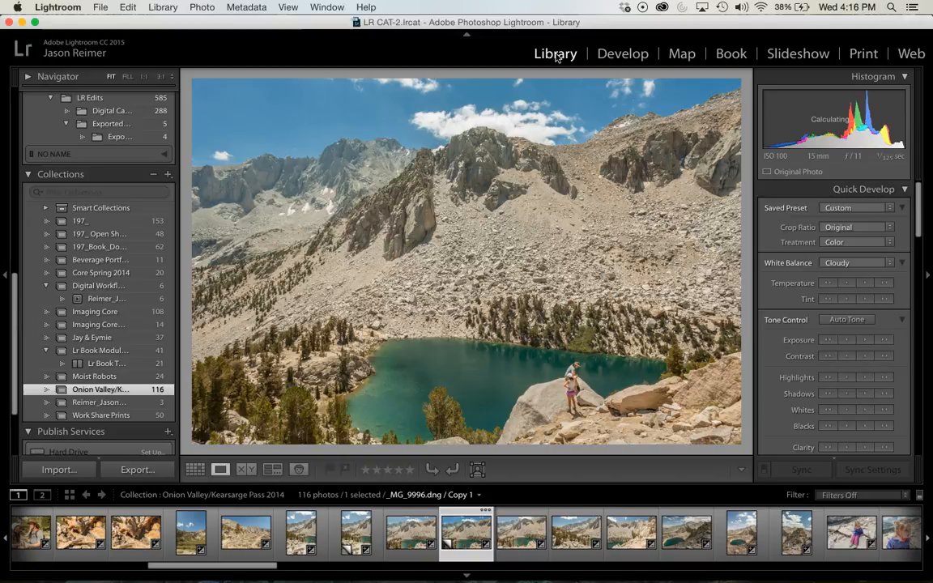
left_click(557, 54)
double_click(515, 250)
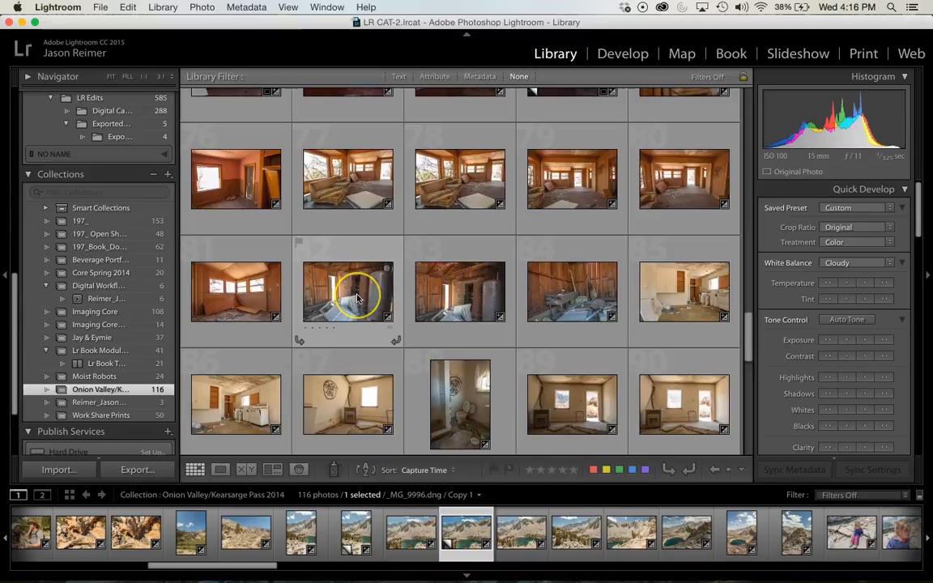
double_click(357, 298)
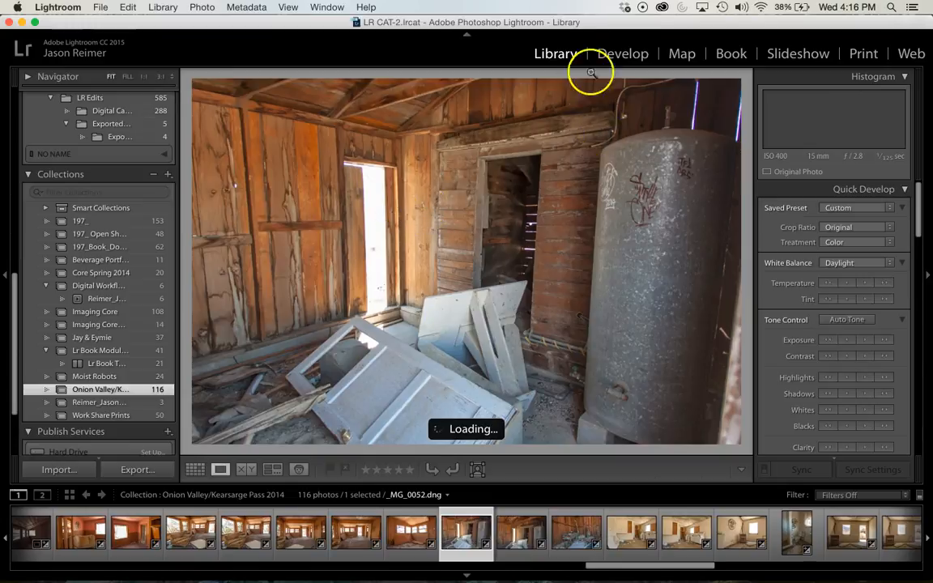
left_click(622, 54)
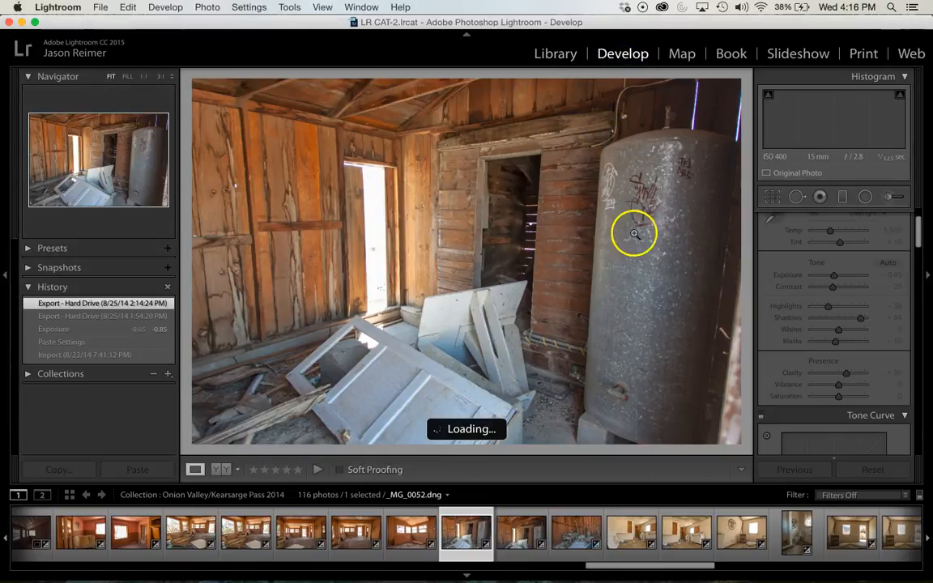
Draw a narrow upright radial filter at −4.00 exposure and Highlights 25, centred on the bright doorway
left_click(863, 199)
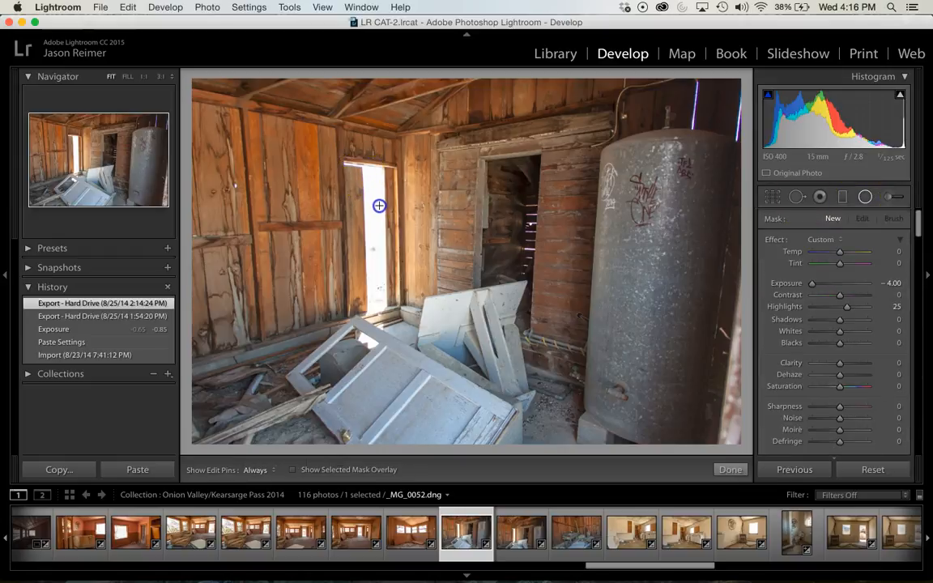
left_click_drag(358, 167, 395, 259)
left_click_drag(363, 184, 376, 231)
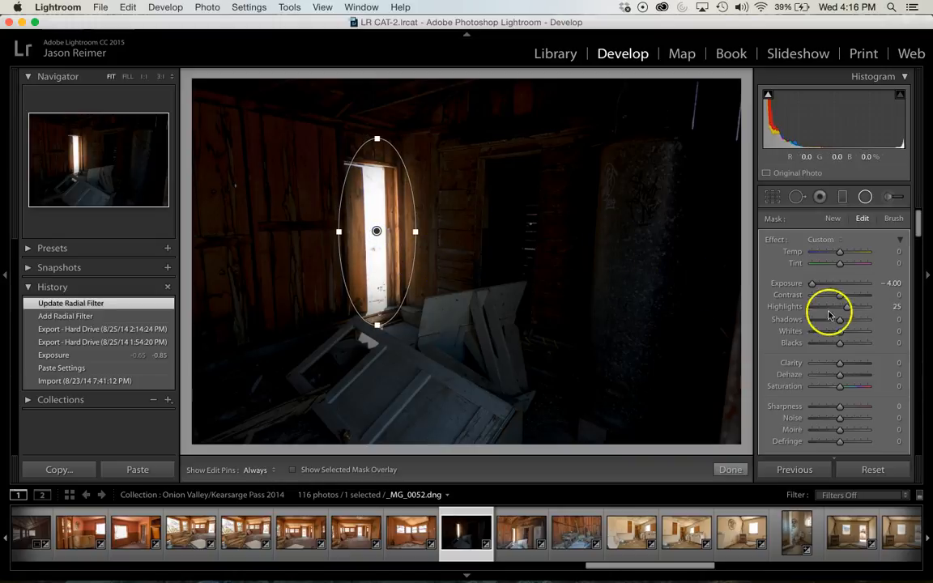
Invert the doorway radial filter's mask and set its Exposure to −0.65
scroll(834, 406, "down", 3)
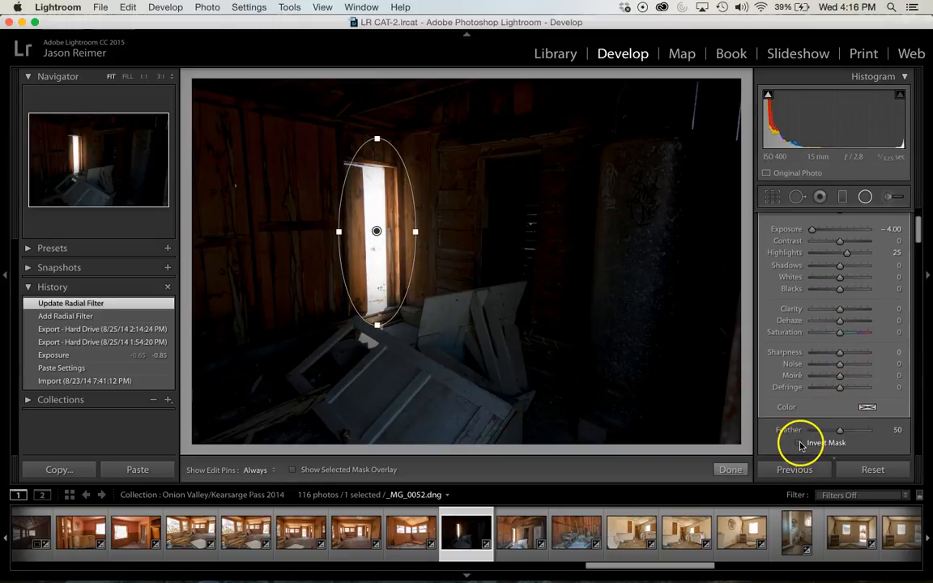
left_click(799, 442)
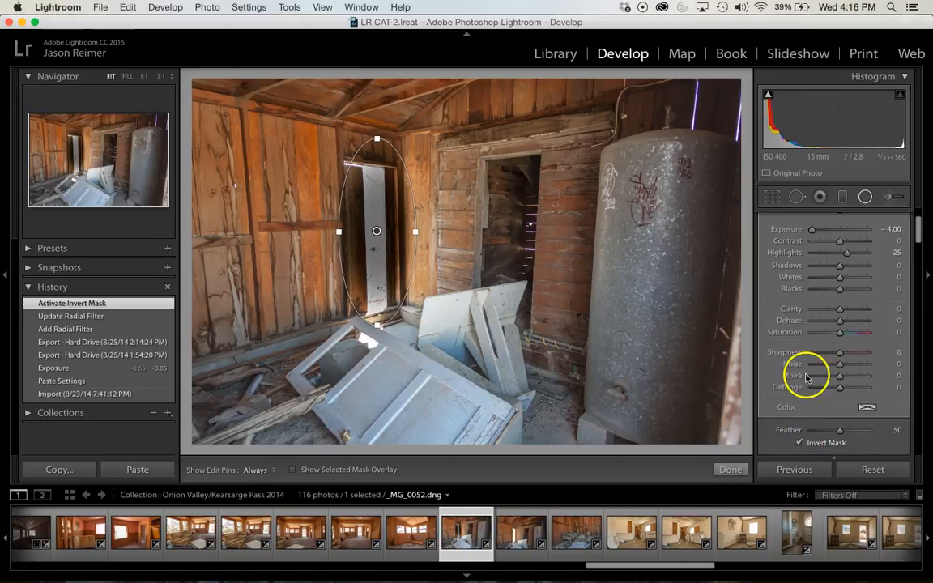
scroll(833, 340, "up", 3)
left_click_drag(811, 284, 836, 284)
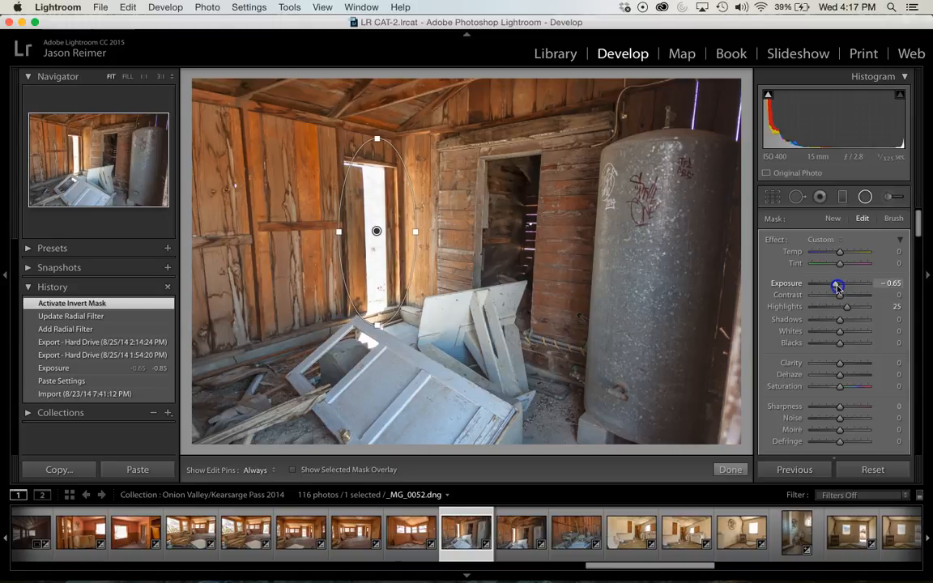
left_click_drag(837, 288, 837, 287)
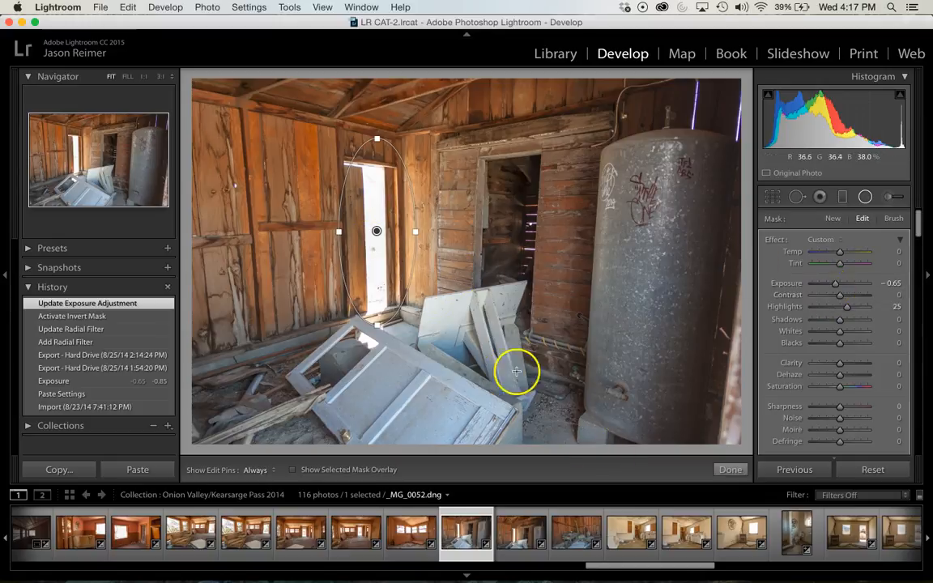
Turn off Invert Mask, enlarge the radial filter's ellipse, and shift it down to enclose the doorway and part of the fallen door
scroll(826, 366, "down", 5)
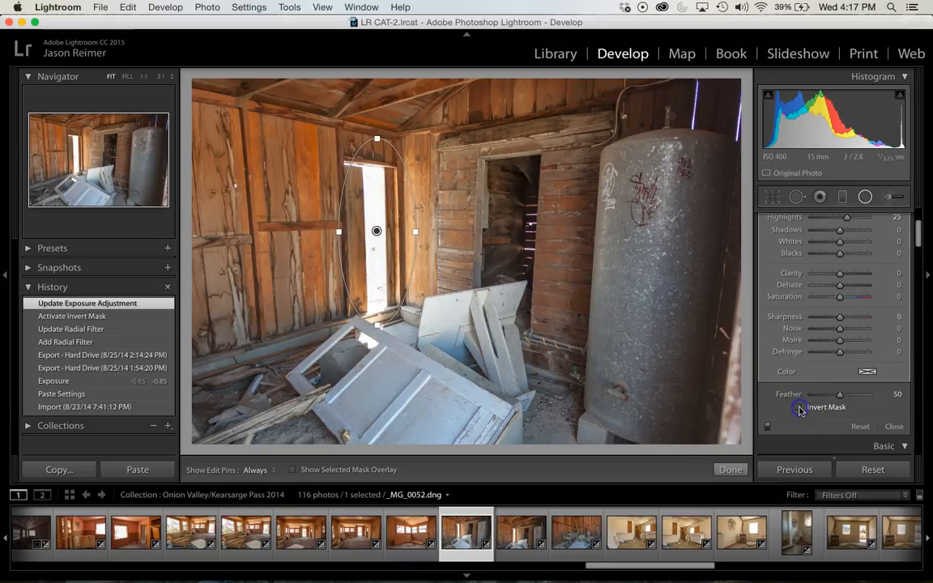
left_click(799, 410)
left_click_drag(347, 235, 302, 242)
left_click_drag(369, 342, 405, 373)
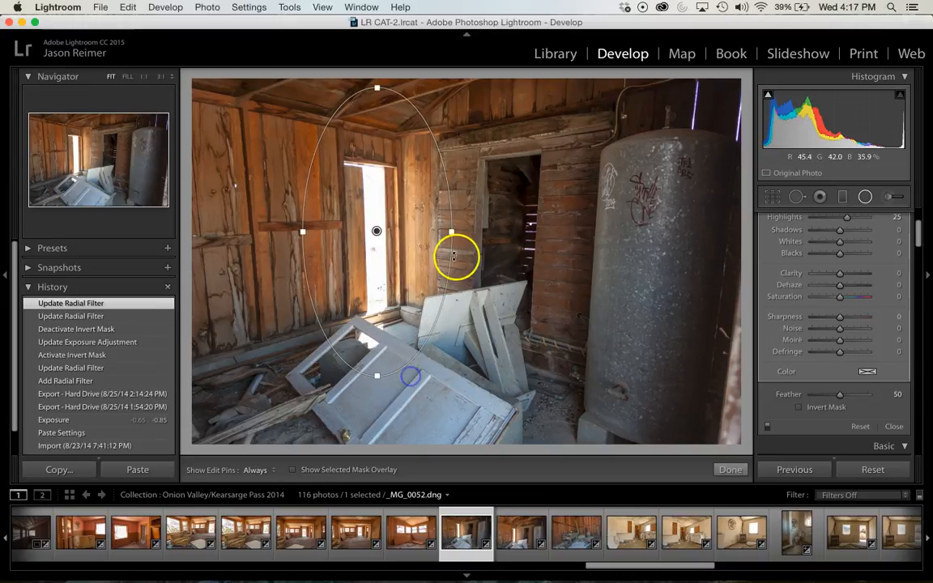
left_click_drag(379, 245, 387, 277)
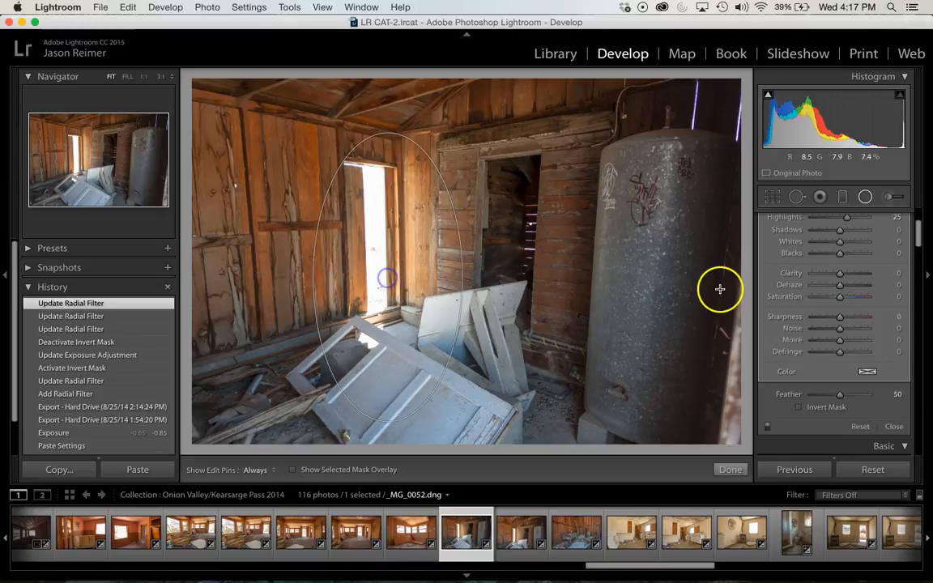
Set the radial filter's Exposure to −0.84, Shadows to −88 and Blacks to −13, and finish editing the filter
scroll(822, 283, "up", 3)
left_click_drag(837, 283, 835, 286)
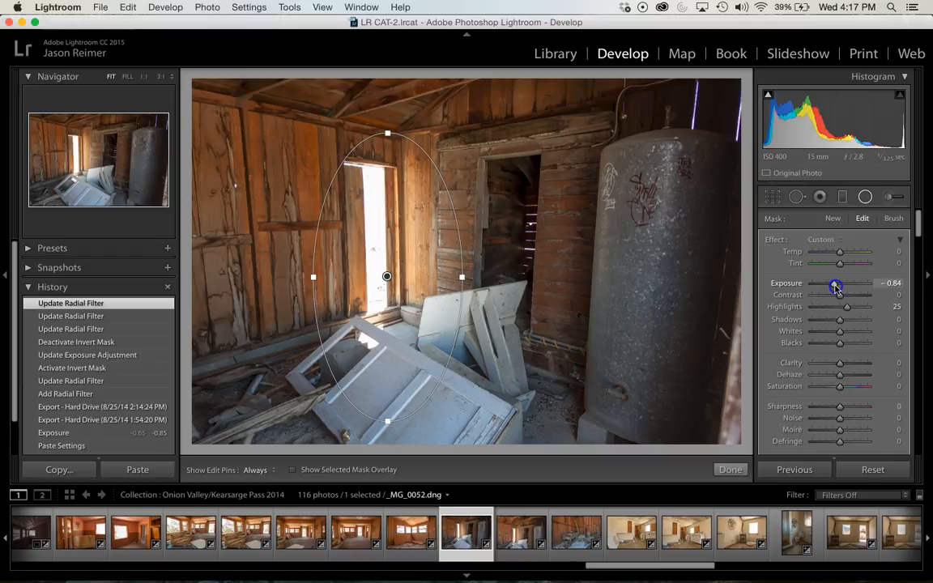
left_click_drag(836, 286, 836, 286)
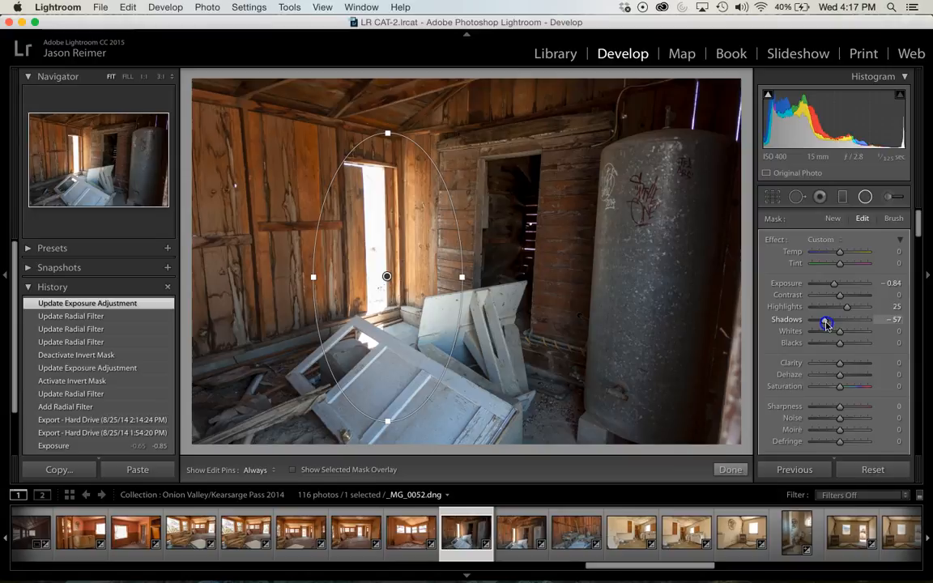
left_click_drag(816, 323, 834, 346)
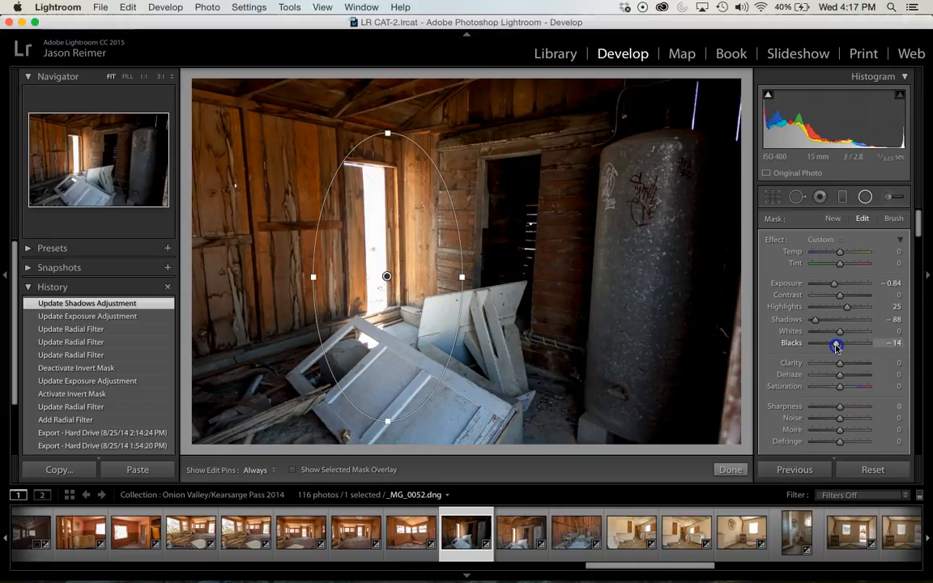
left_click_drag(836, 346, 836, 346)
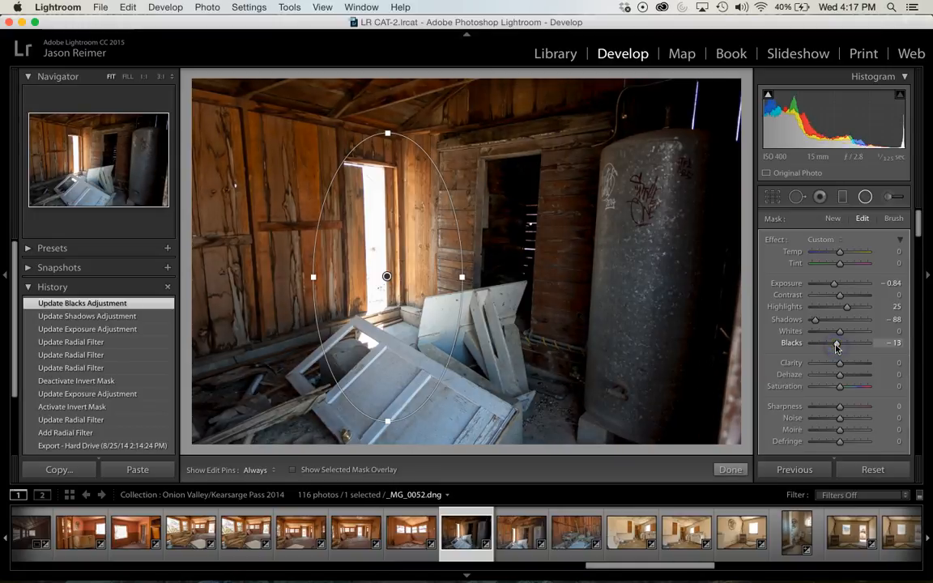
left_click(731, 470)
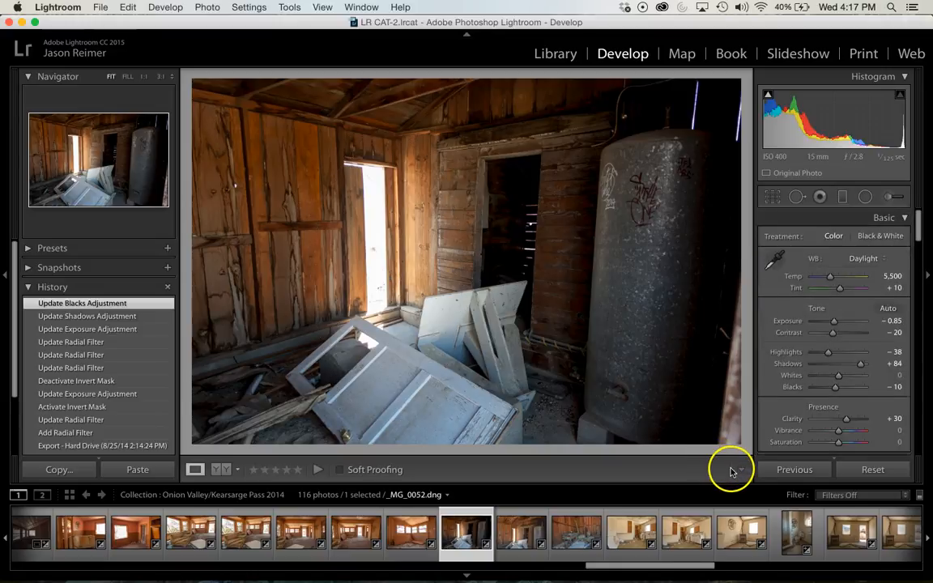
Revert the photo to the history state Export - Hard Drive (8/25/14 2:14:24 PM) and return to the Library
left_click(86, 445)
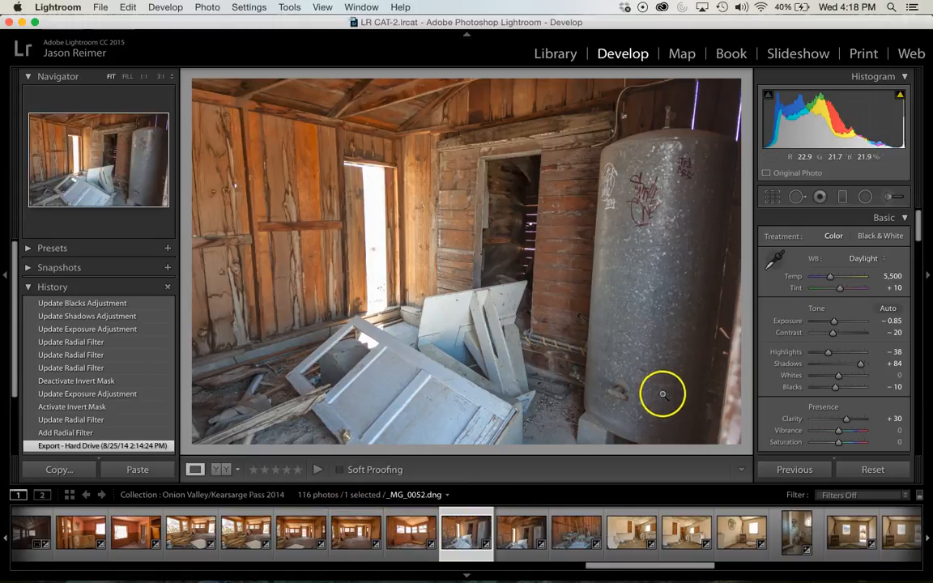
left_click(556, 53)
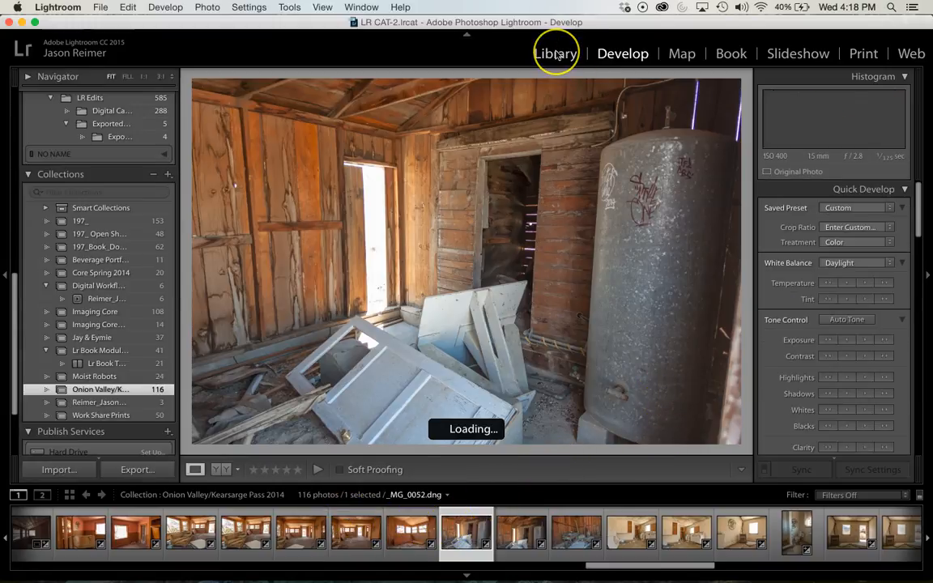